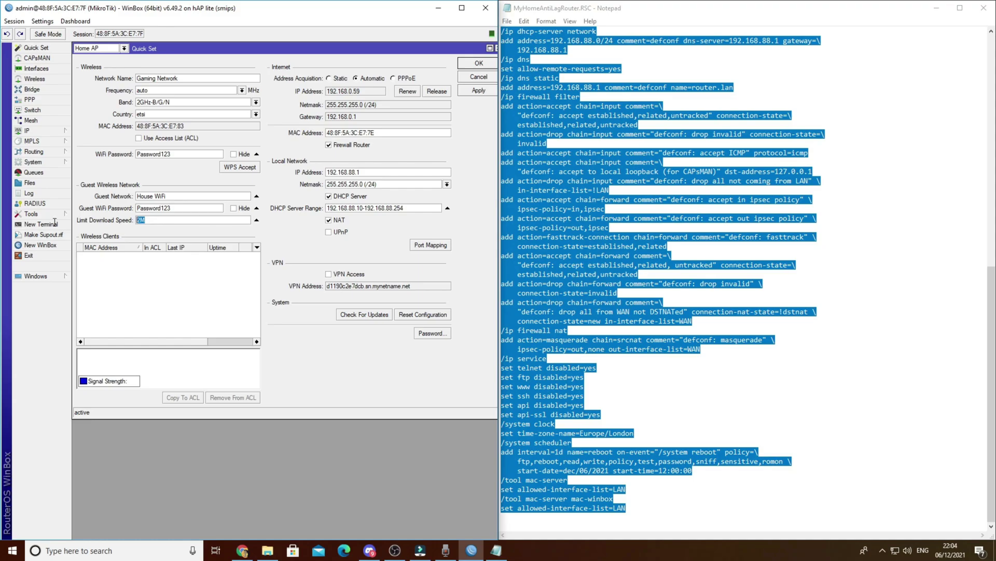
Change the guest download limit value from 5M to 2M.
type("5M")
key("BackSpace")
key("BackSpace")
type("2M")
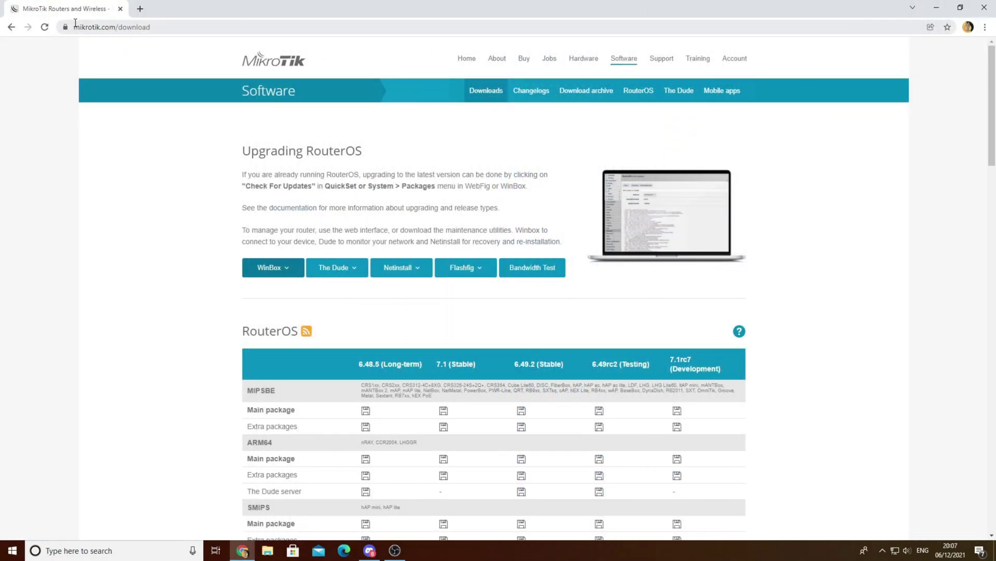
Download 64-bit WinBox 3.31 from mikrotik.com/download and launch the downloaded file.
left_click(130, 27)
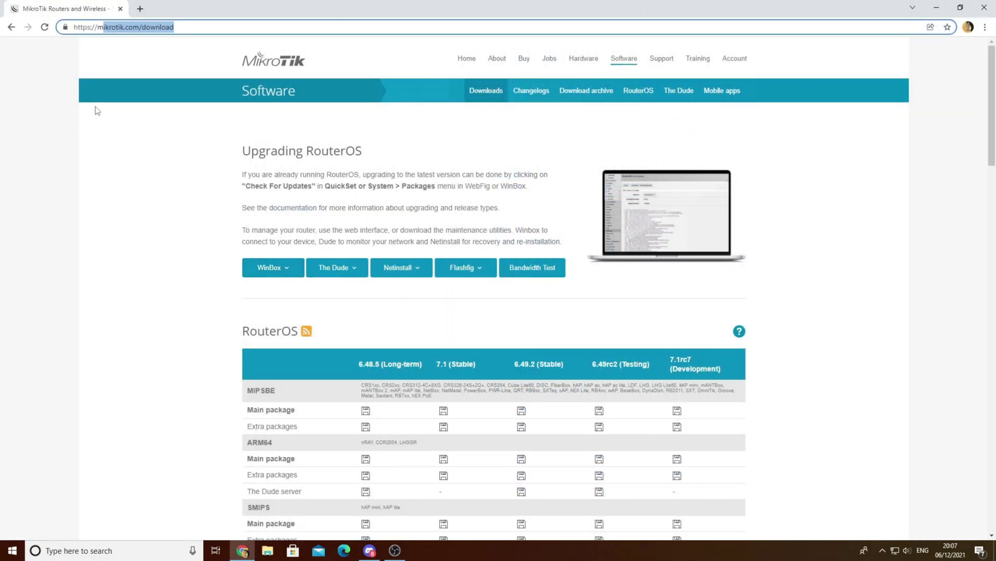
left_click(36, 140)
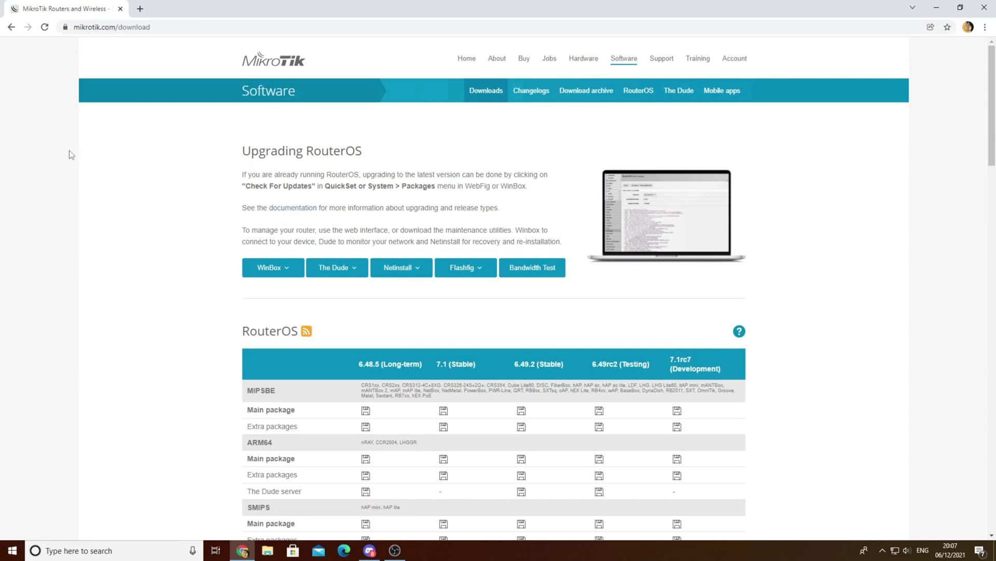
left_click(276, 267)
left_click(309, 289)
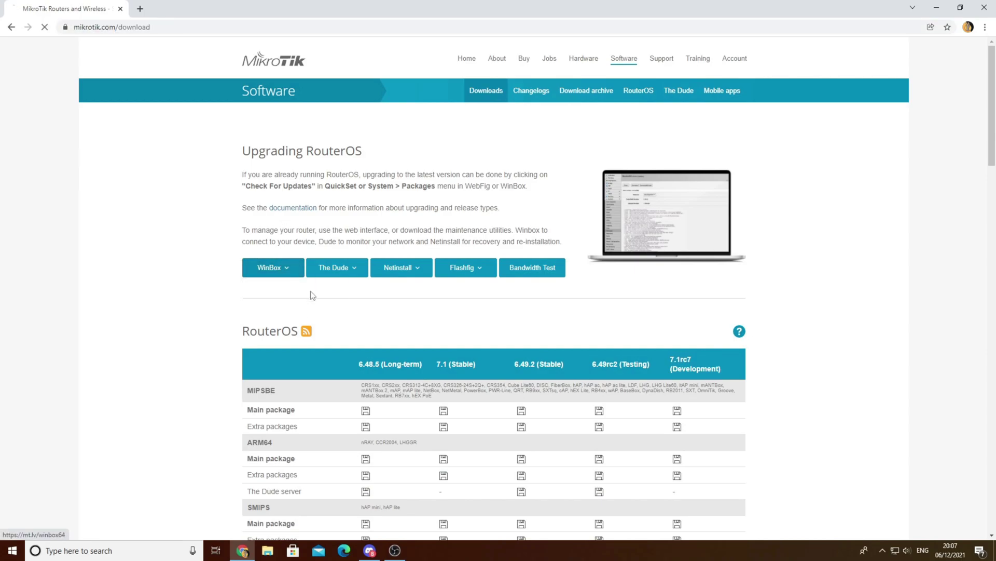
left_click(29, 525)
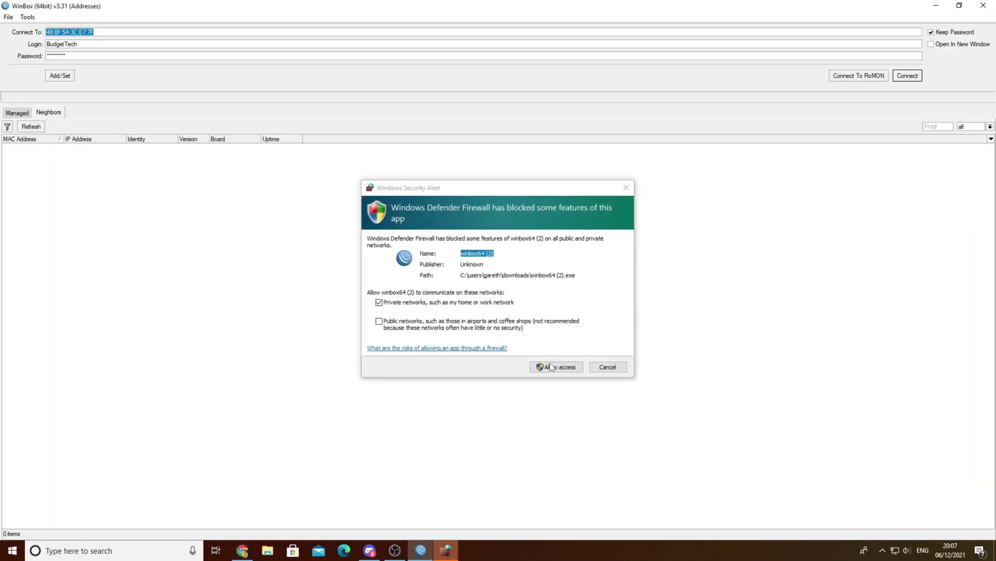
Allow WinBox through the firewall and connect to the discovered router as admin with an empty password.
left_click(542, 367)
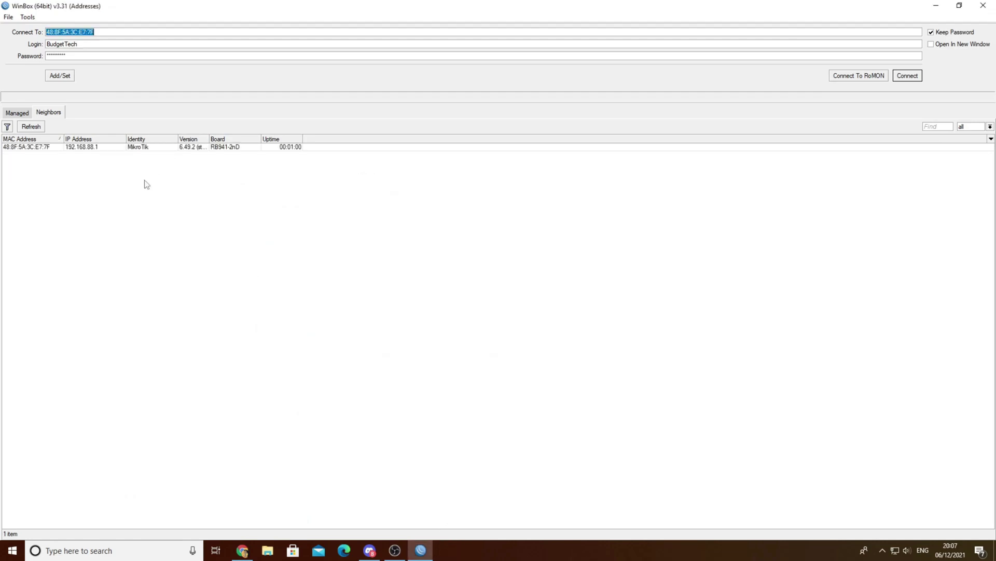
left_click(38, 147)
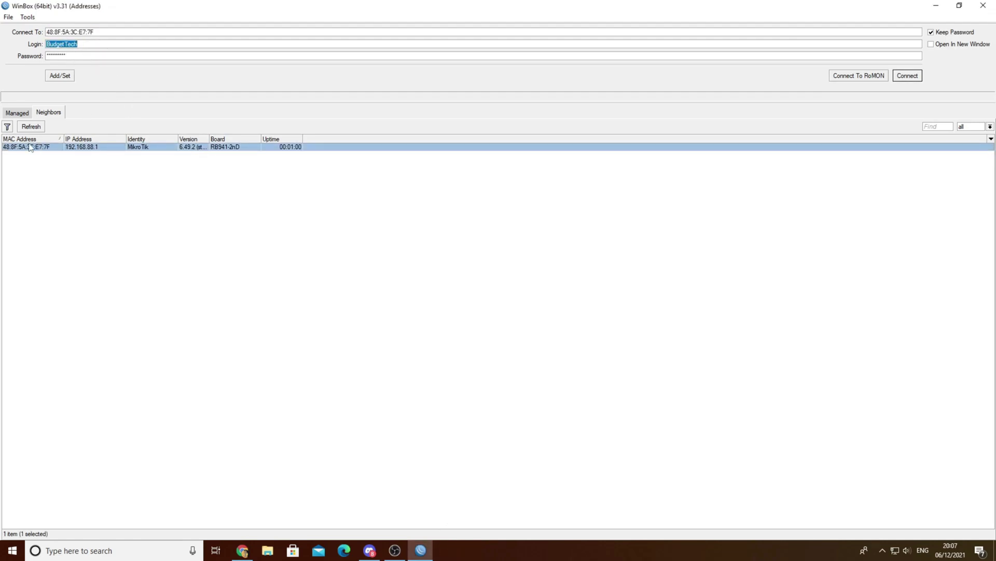
left_click(87, 45)
left_click_drag(87, 46, 11, 34)
type("admin")
key("Tab")
key("BackSpace")
key("Return")
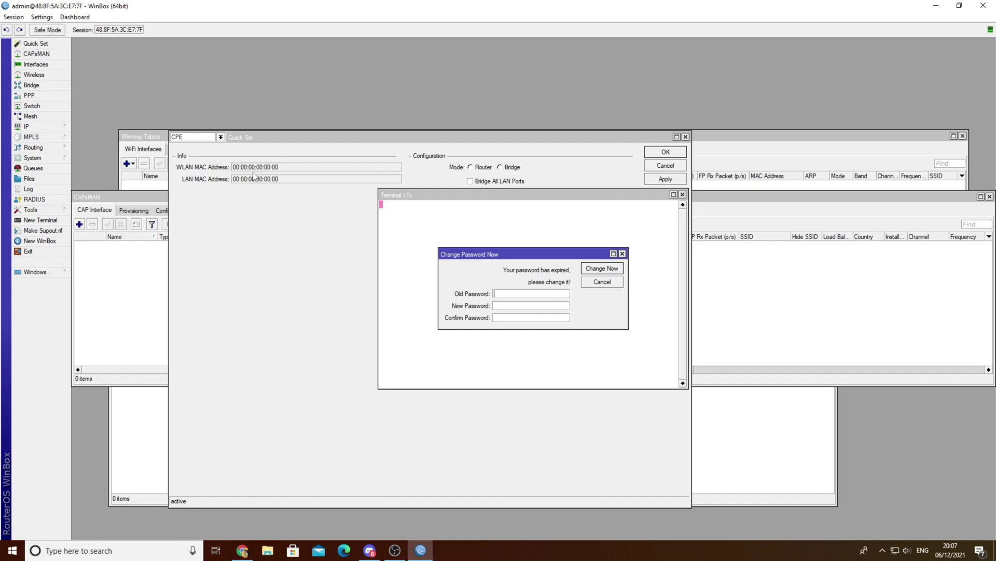
Skip both password-change requests, acknowledge the default configuration notice and close all session windows.
left_click(597, 281)
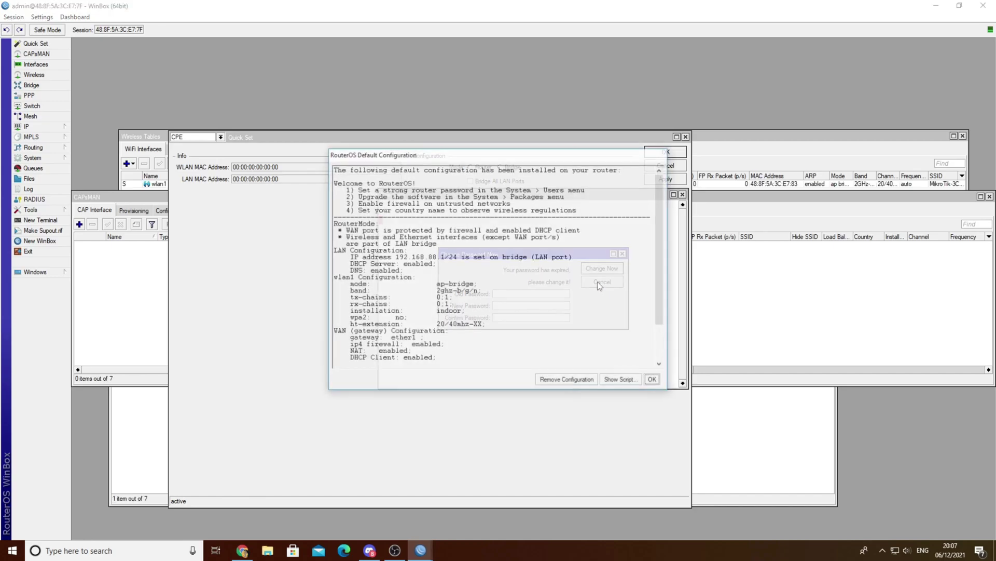
left_click(654, 379)
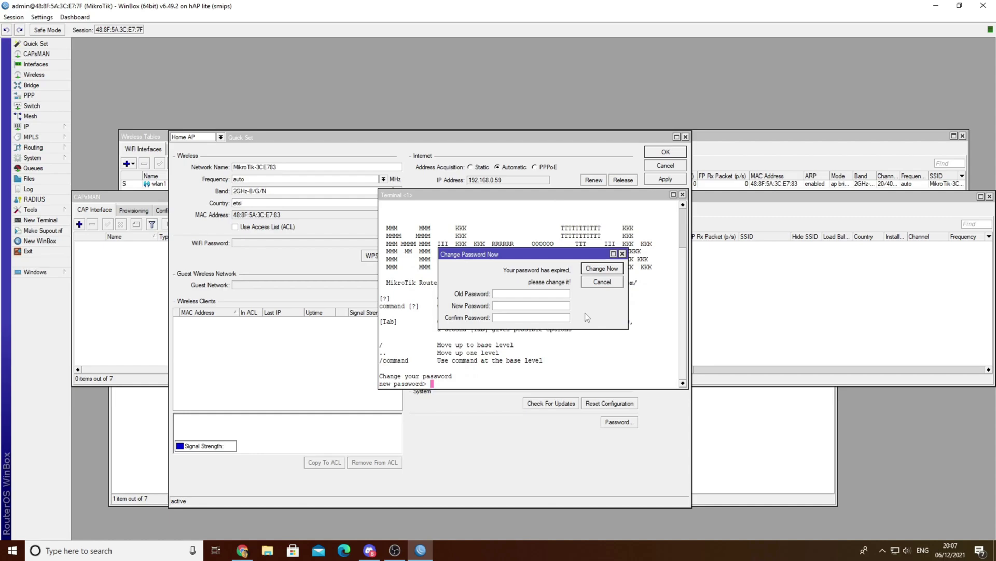
left_click(599, 283)
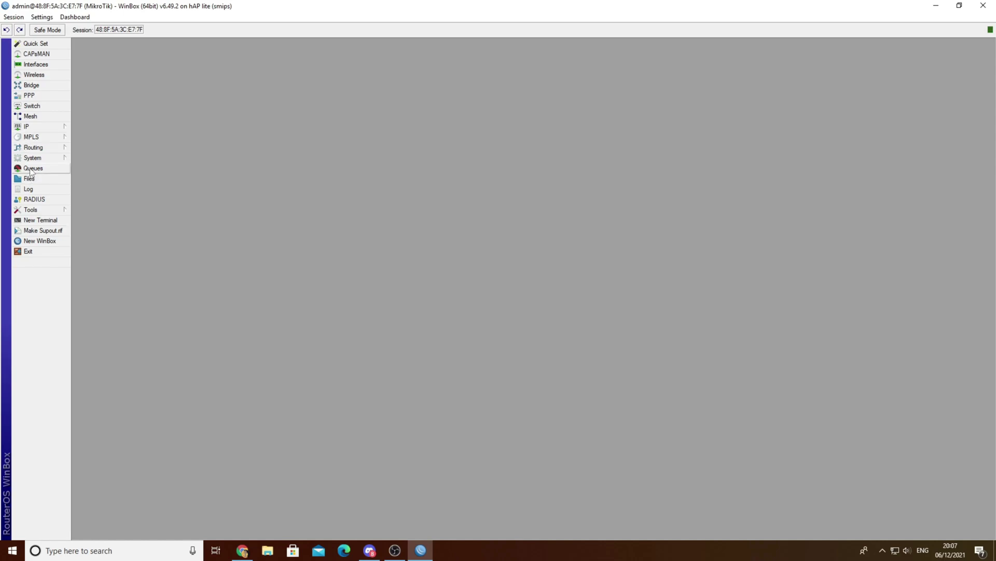
left_click(32, 157)
Add user BudgetTech in the full group with a password.
left_click(107, 387)
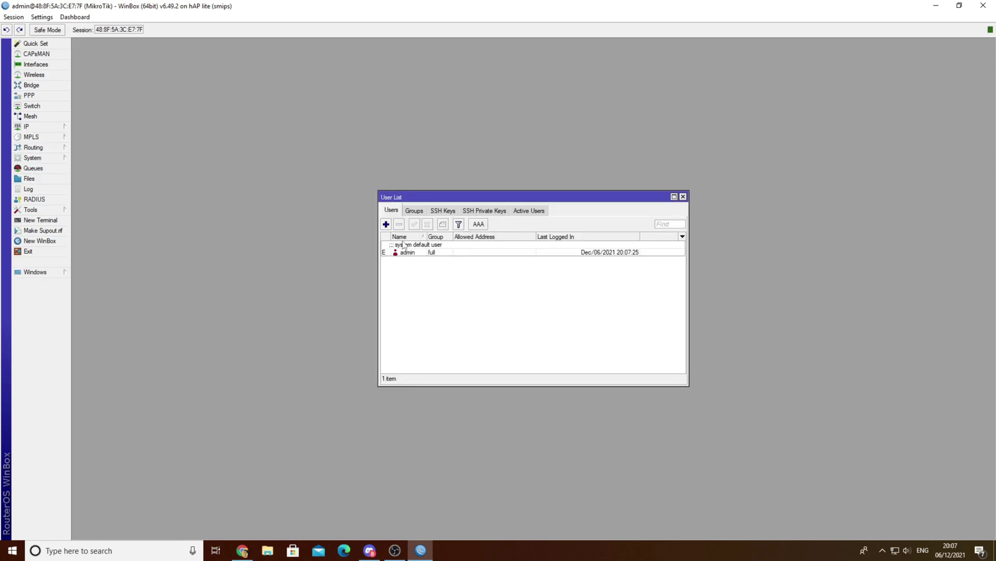
left_click(386, 223)
type("BudgetTech")
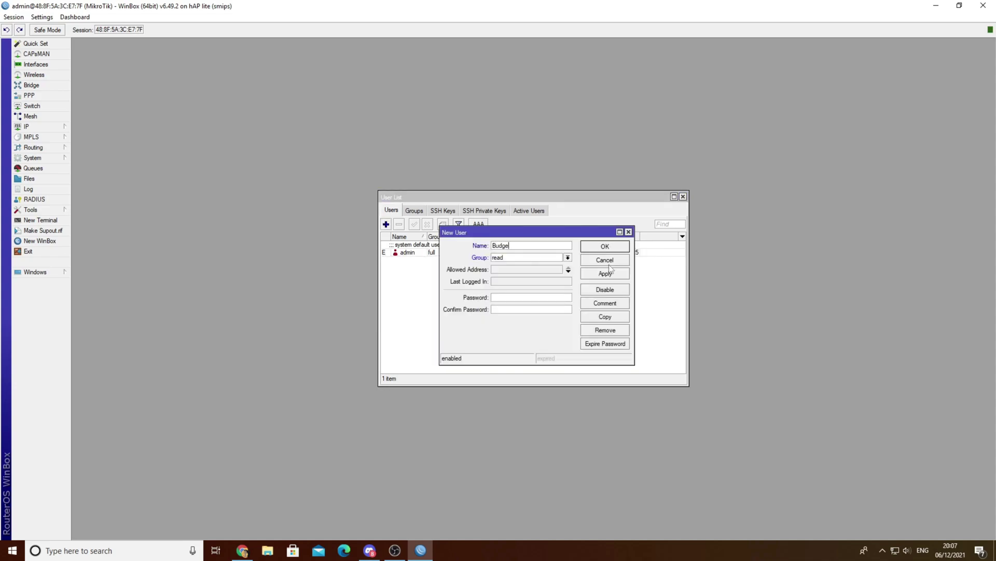
key("Tab")
type("full")
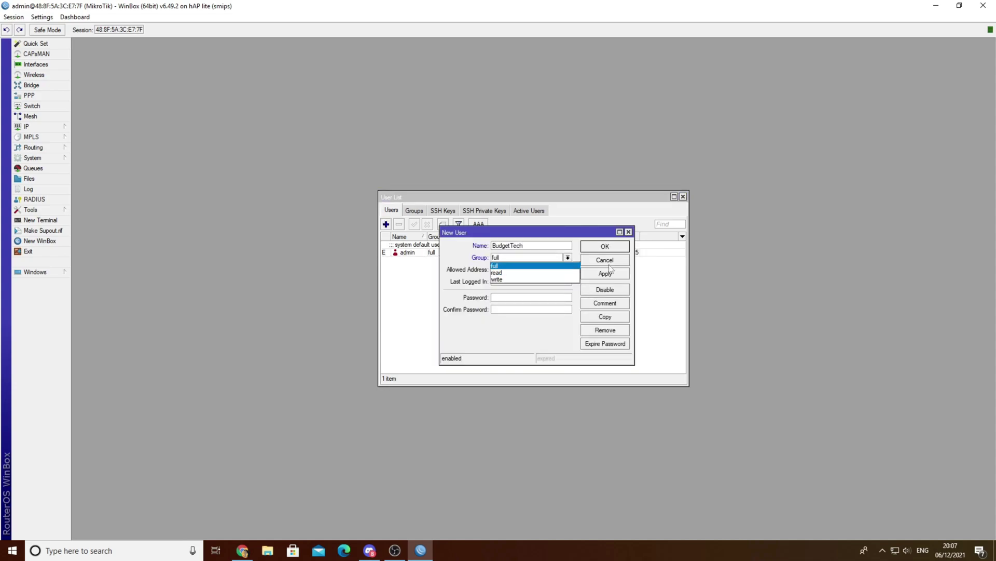
key("Tab")
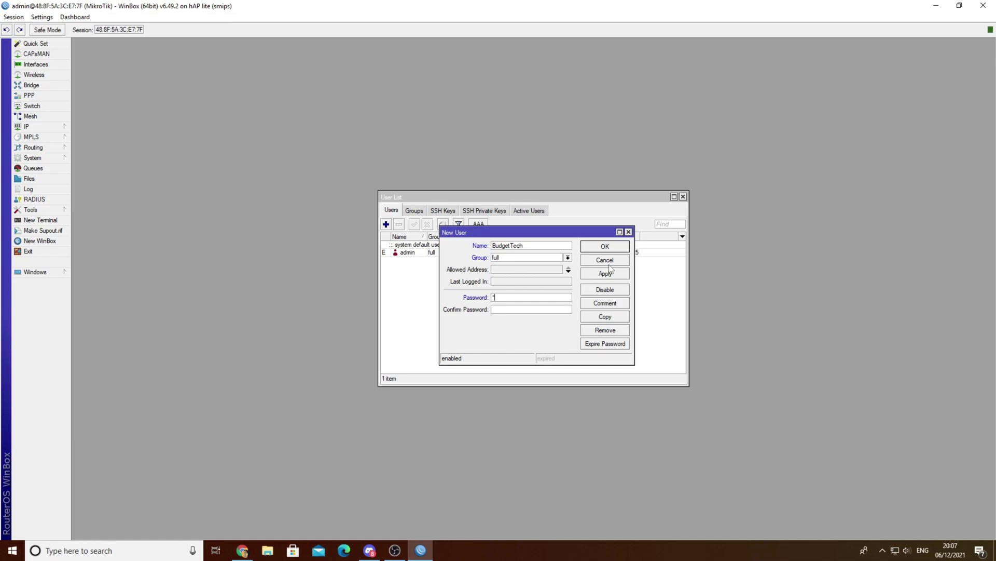
key("BackSpace")
key("BackSpace")
key("BackSpace")
key("BackSpace")
left_click(605, 246)
Delete the default admin account.
left_click(415, 252)
left_click(399, 224)
left_click(40, 220)
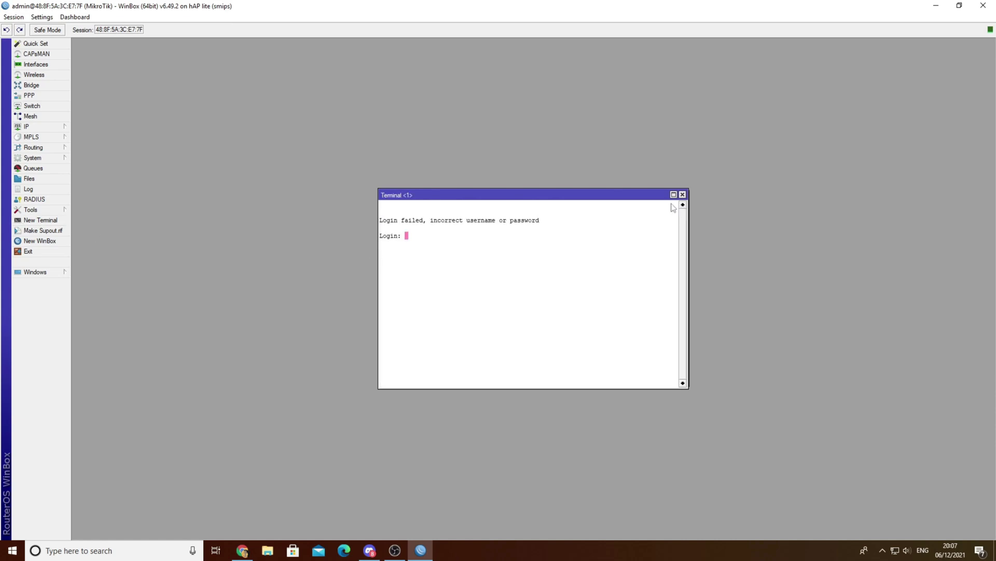
Log in to the terminal as BudgetTech.
type("BudgetTech")
key("Return")
key("Return")
left_click_drag(460, 193, 686, 67)
Check for updates in System > Packages, confirming 6.49.2 is the latest version.
left_click(30, 209)
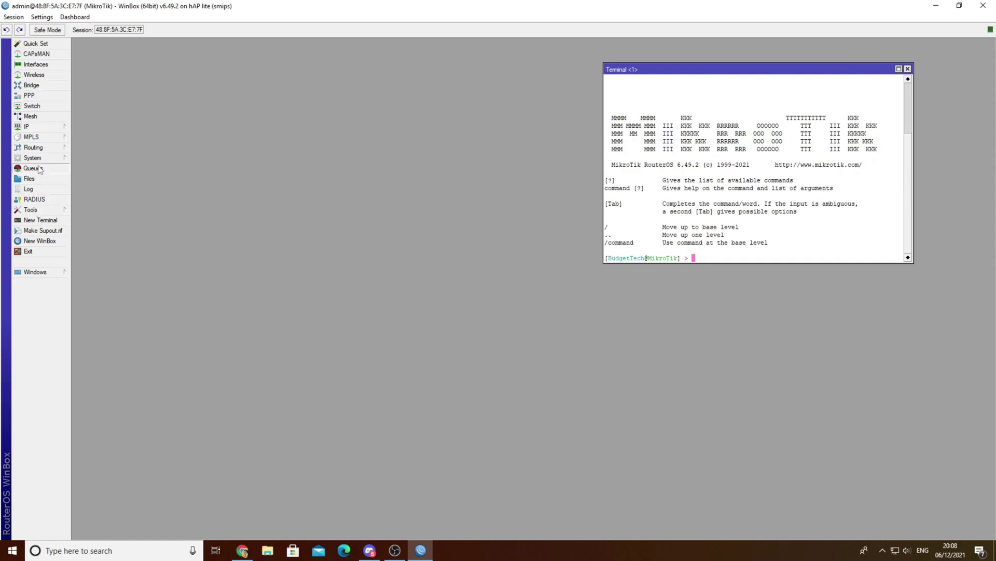
left_click(32, 158)
left_click(89, 262)
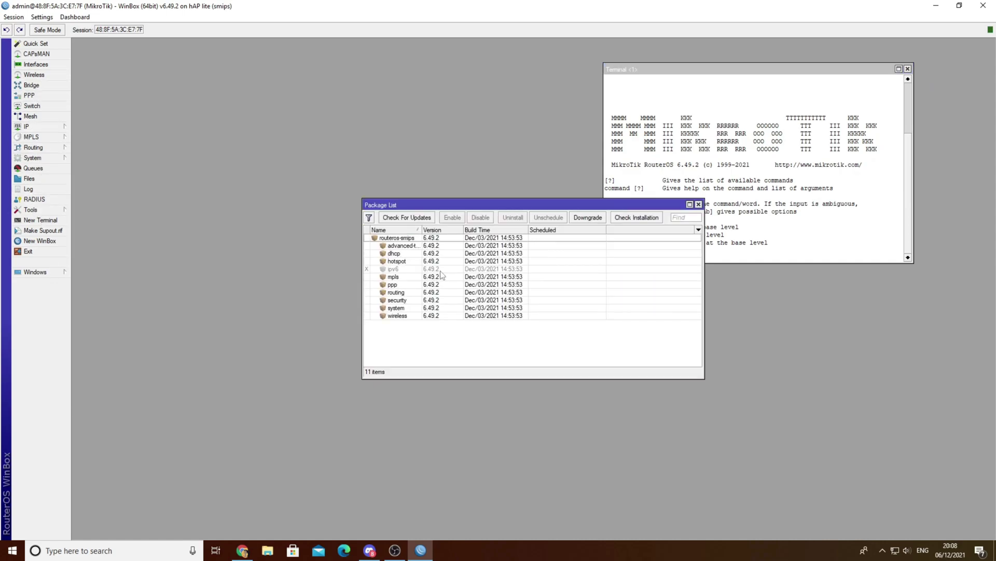
left_click(402, 217)
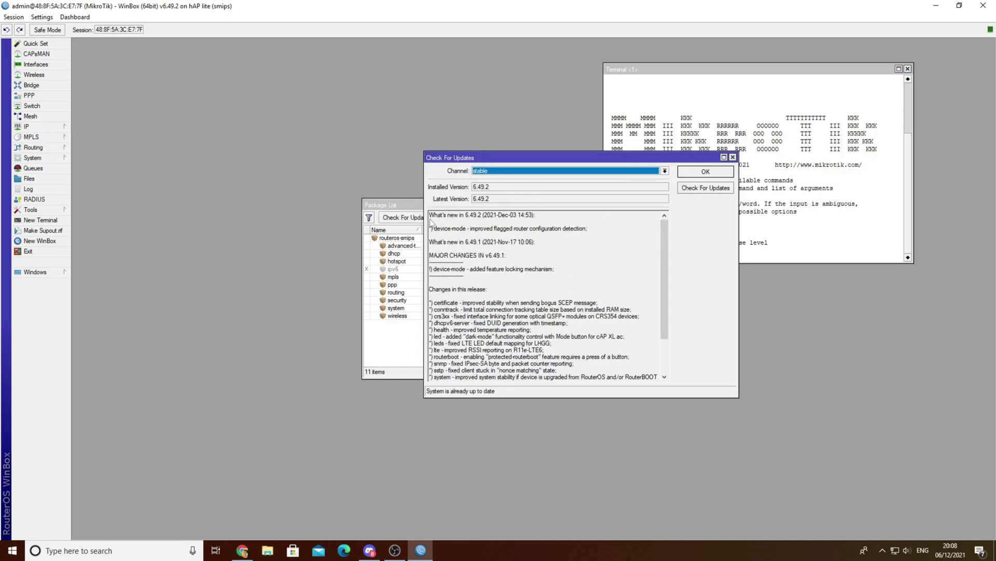
left_click_drag(588, 153, 404, 143)
left_click(521, 161)
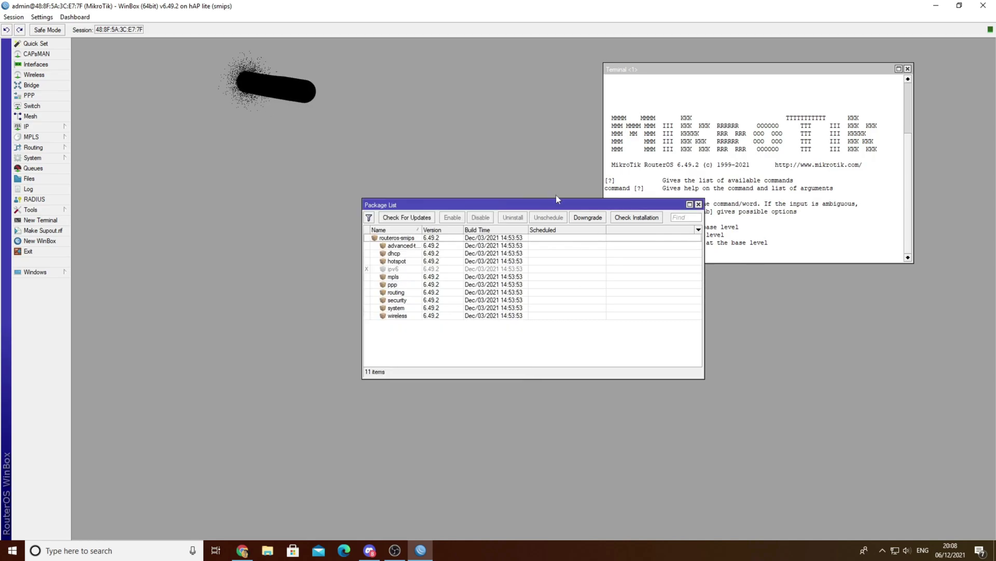
left_click(35, 43)
Name the Wi-Fi network Gaming Network and enter its Wi-Fi password.
double_click(304, 169)
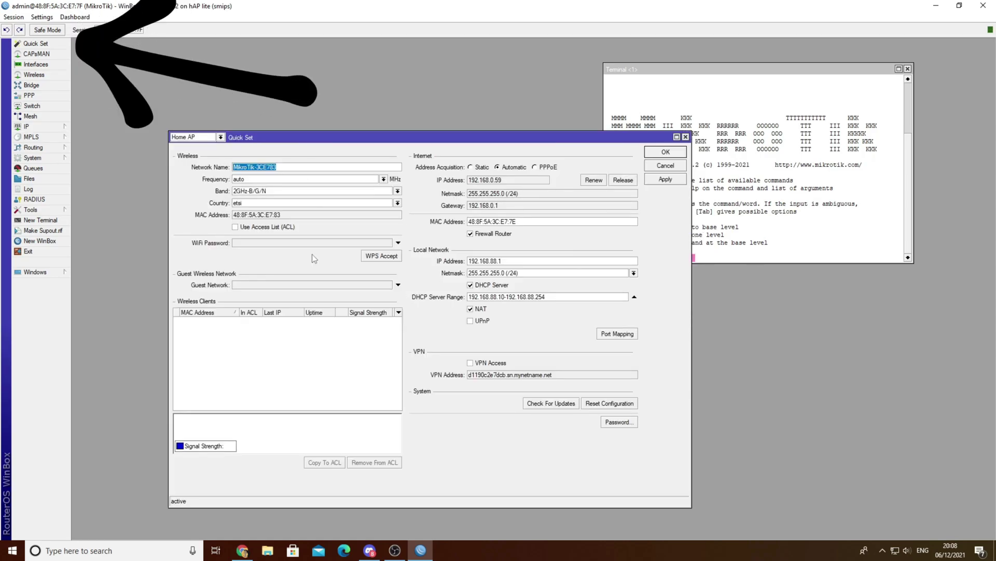
type("Gam")
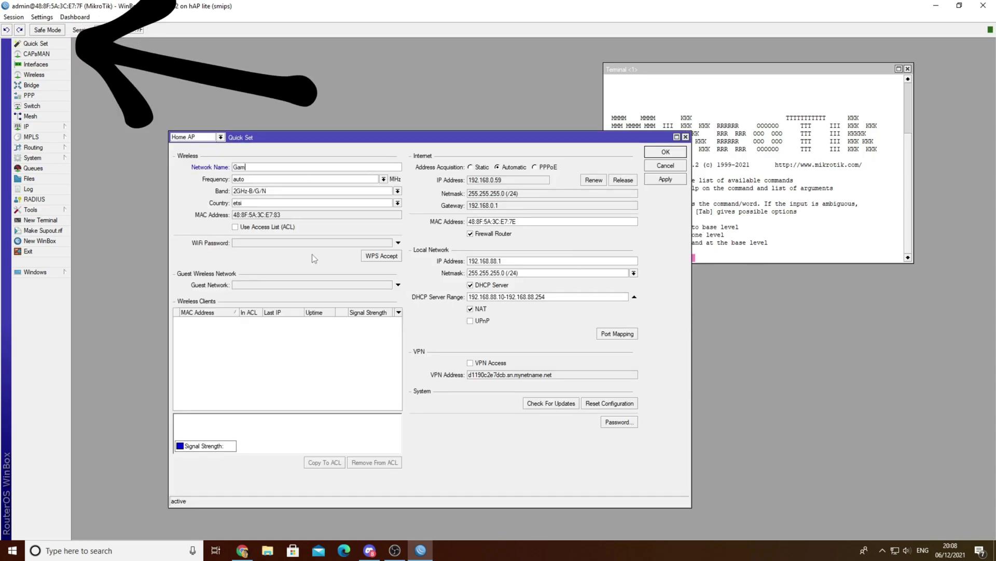
type("ing Network")
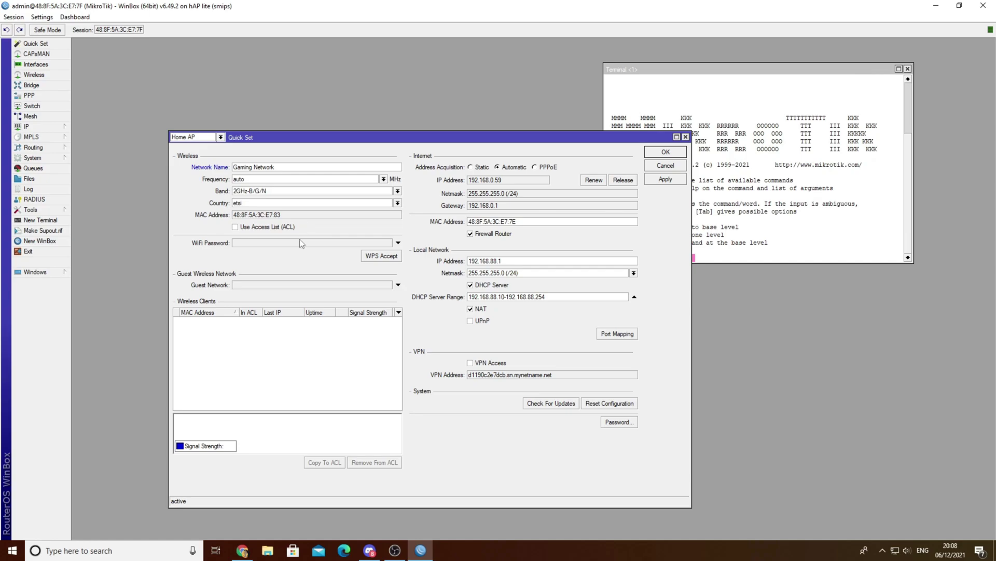
left_click(280, 242)
type("Pa")
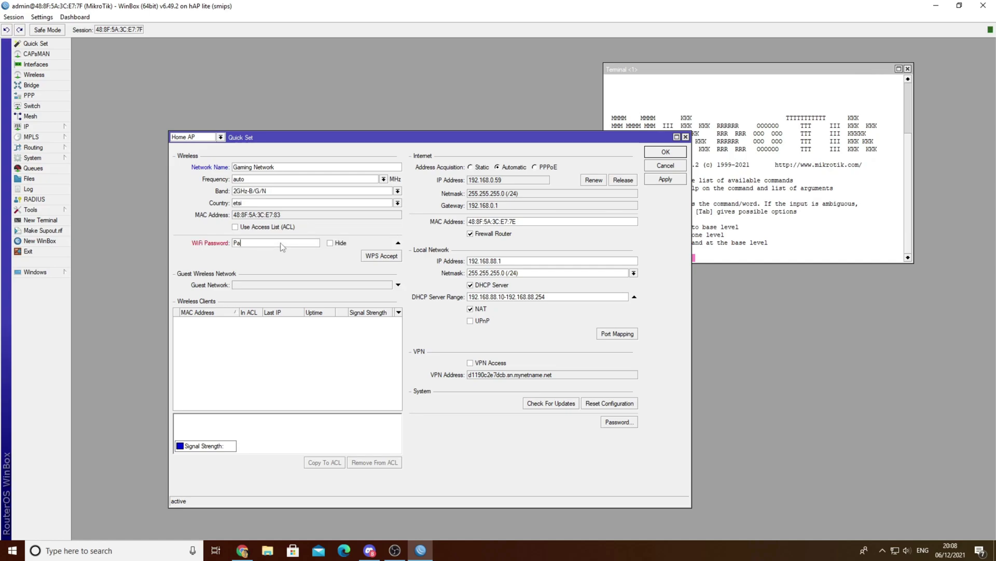
type("ssword1233")
Toggle Hide Passwords, keep the 2GHz-B/G/N band, and enable the guest network.
left_click(41, 17)
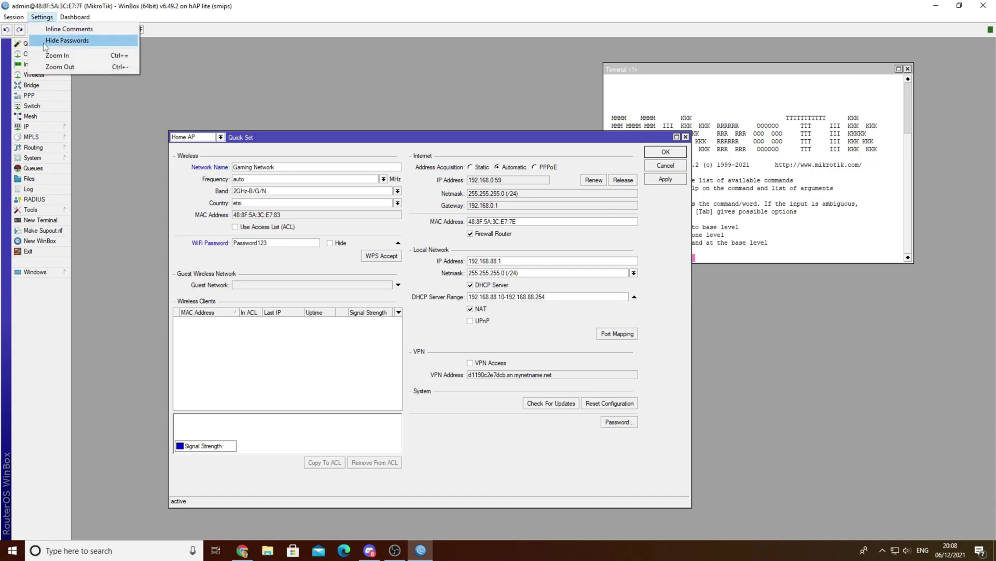
left_click(43, 45)
left_click(42, 17)
left_click(51, 42)
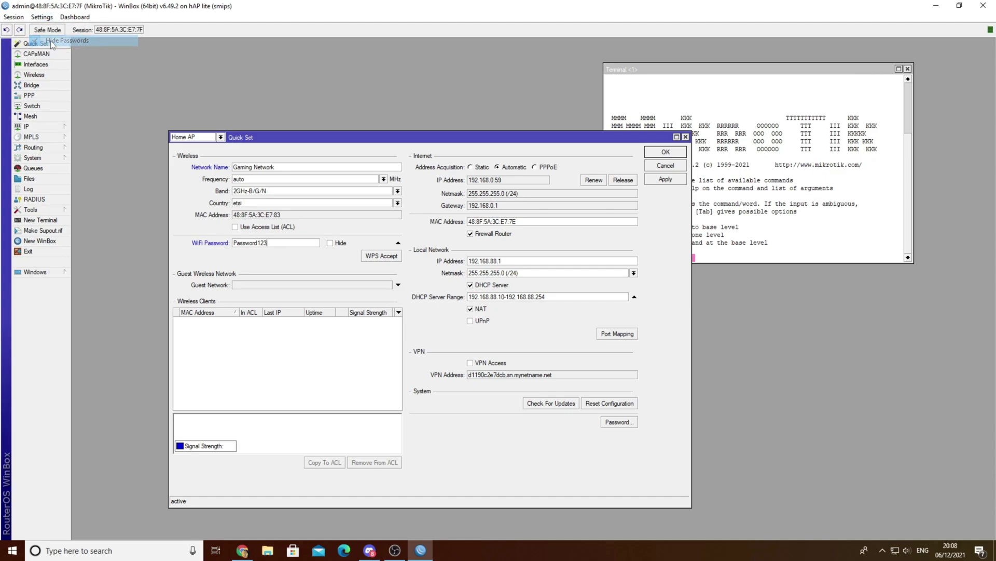
left_click(311, 191)
left_click(311, 190)
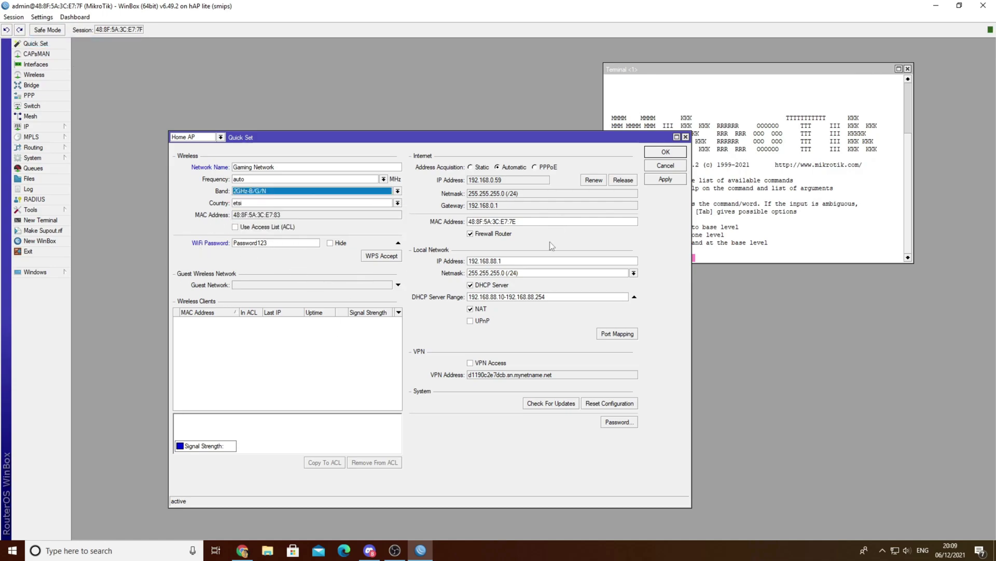
left_click(260, 285)
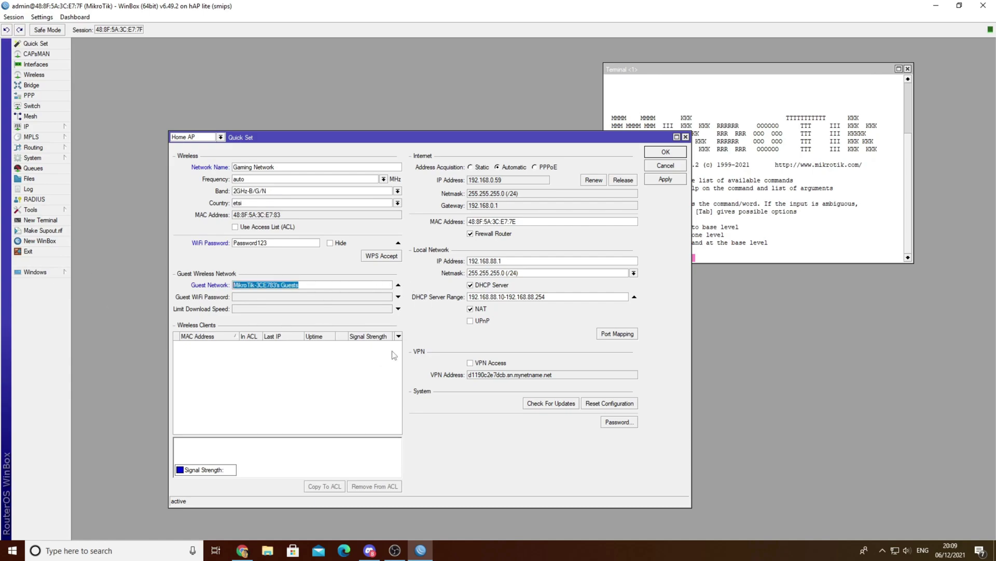
Name the guest network House WiFi, set its guest password, and limit its download speed to 2M.
key("BackSpace")
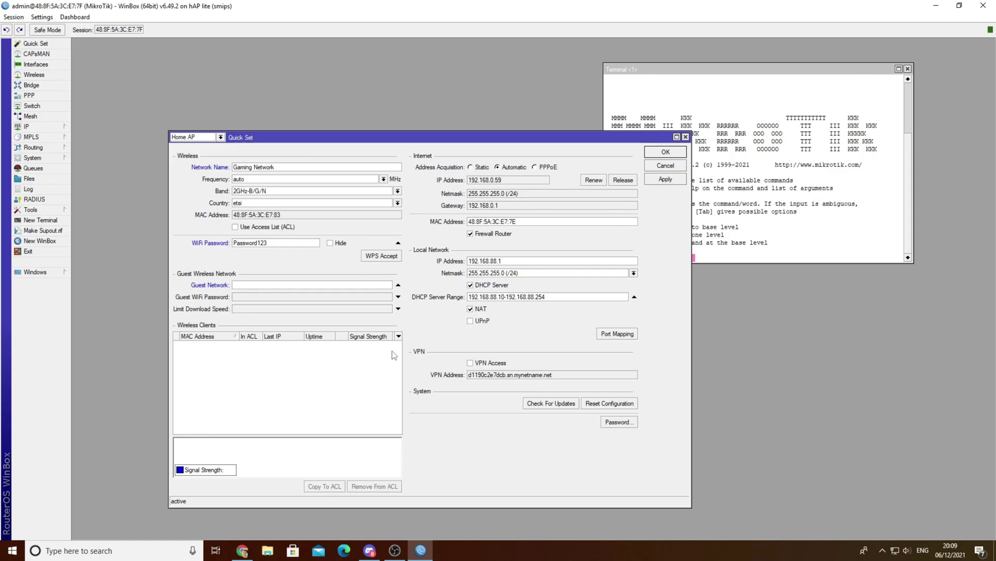
type("Entertainment")
key("ctrl+a")
type("House WIFi")
key("Tab")
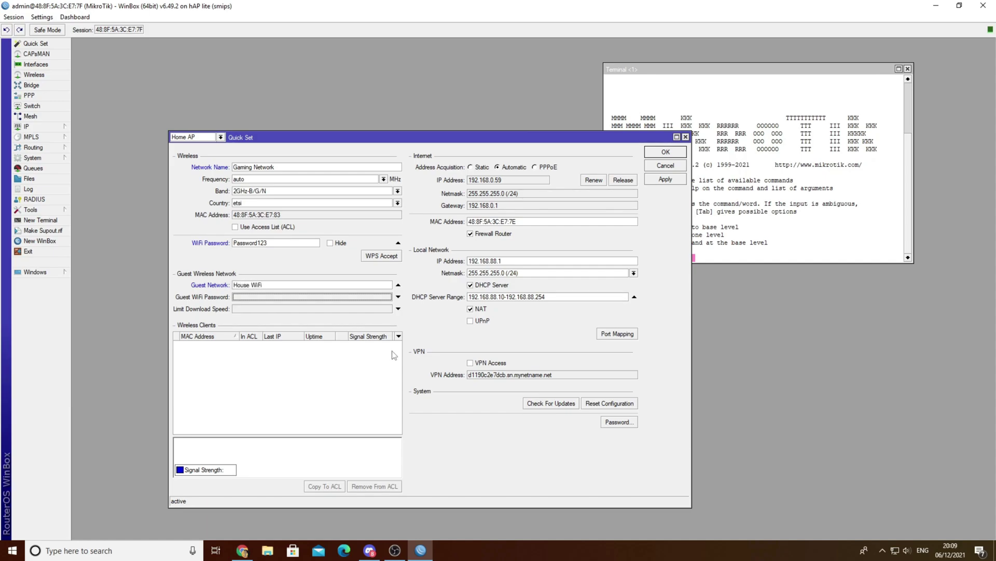
type("Password123")
key("Tab")
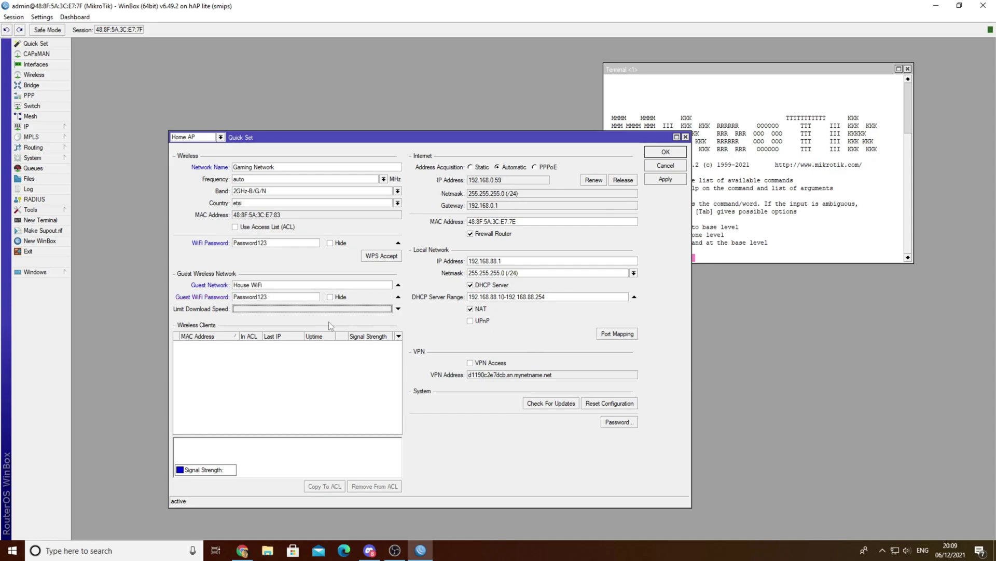
type("5000")
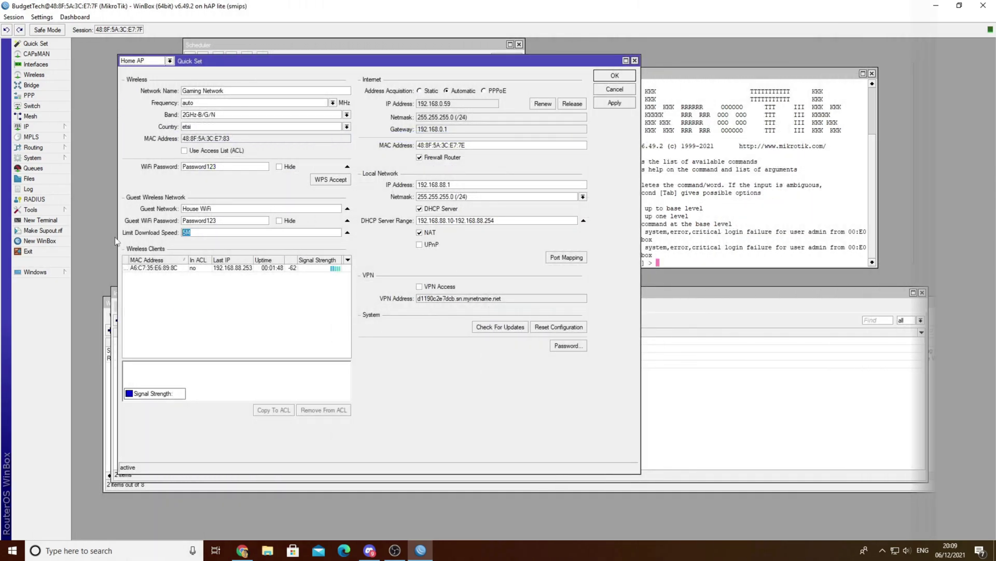
type("2M")
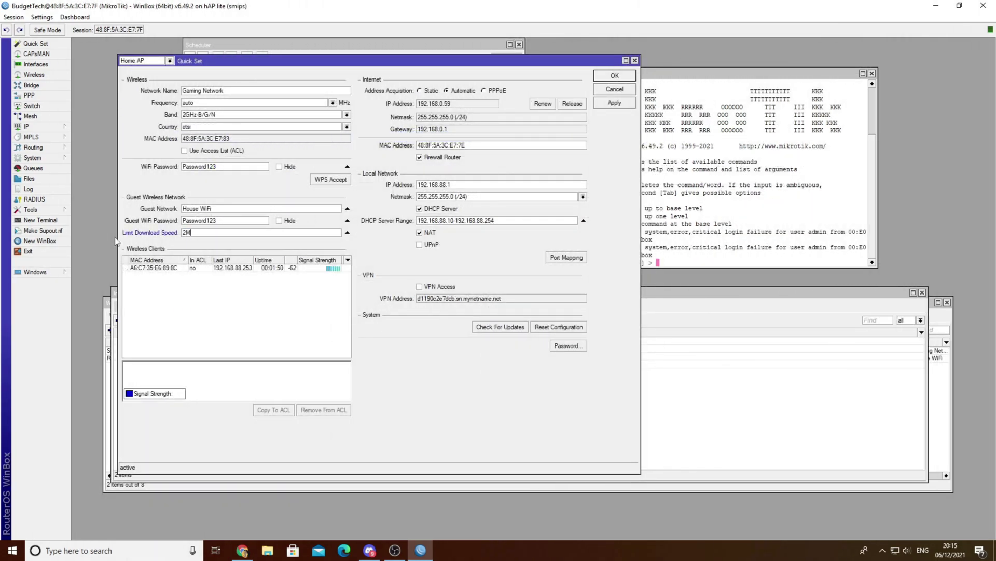
Open System > Scheduler to view the empty task list.
double_click(206, 233)
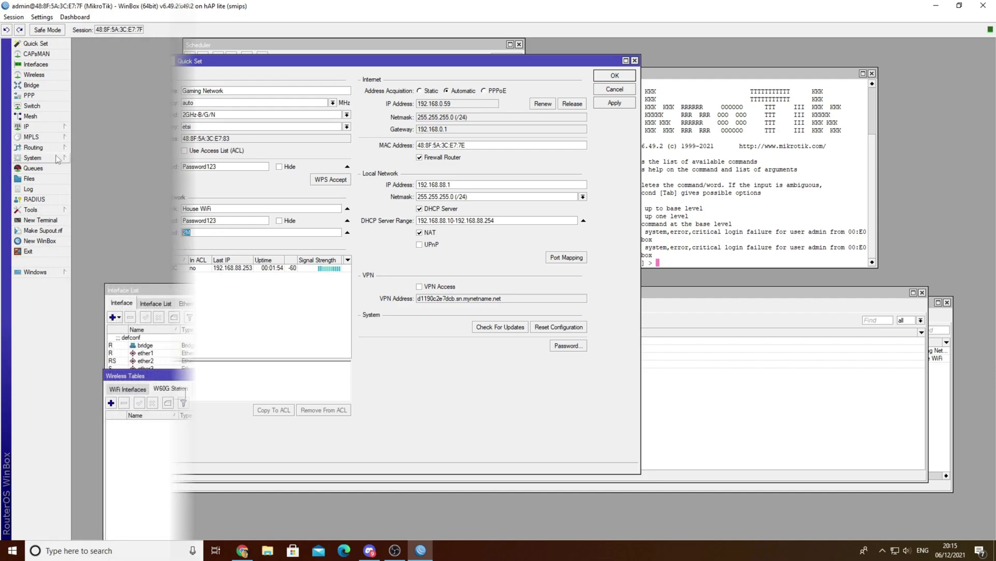
left_click(58, 158)
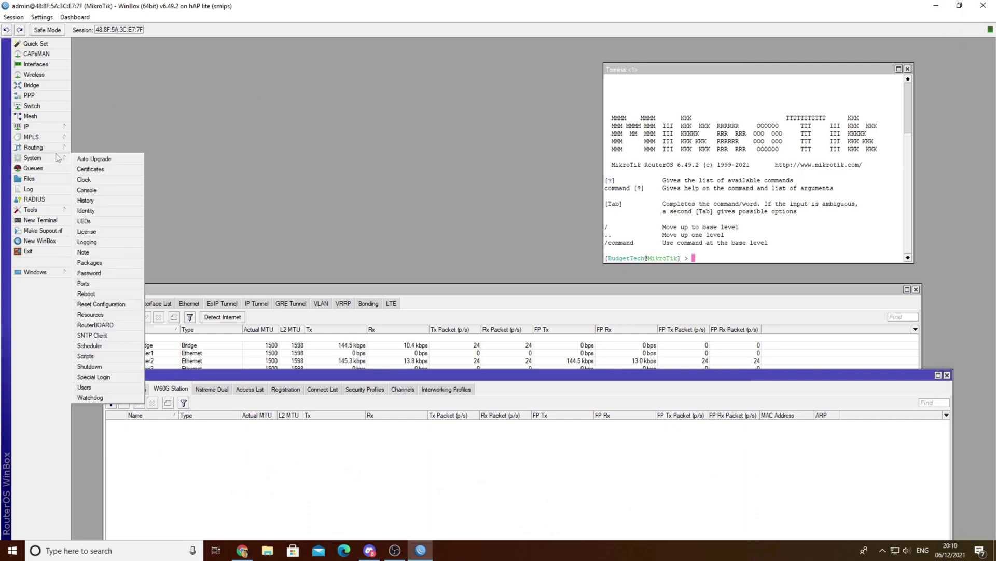
left_click(104, 346)
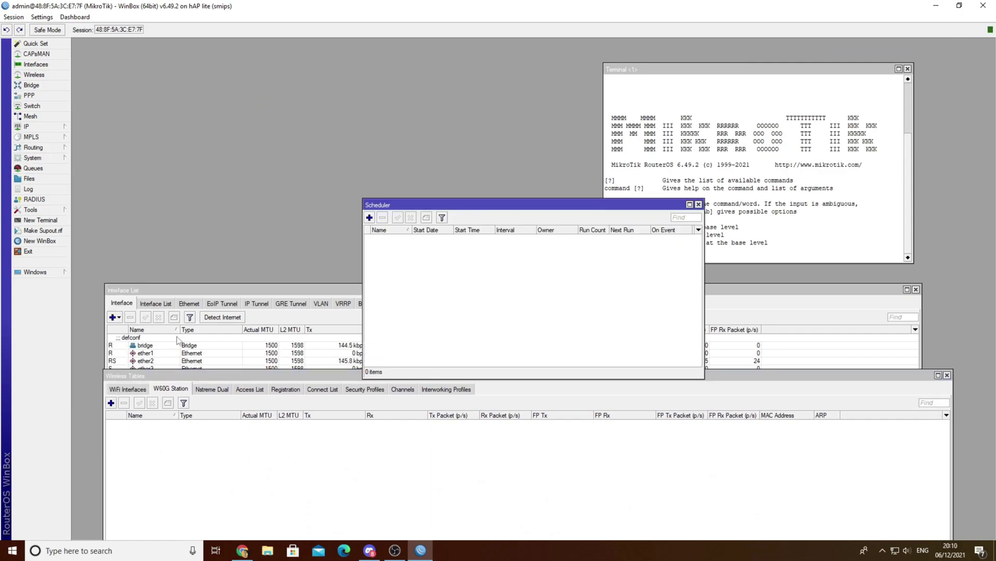
Add scheduler task 'reboot' running /system reboot every 1d starting at 12:00:00.
left_click(369, 218)
type("reboot")
key("Tab")
key("Tab")
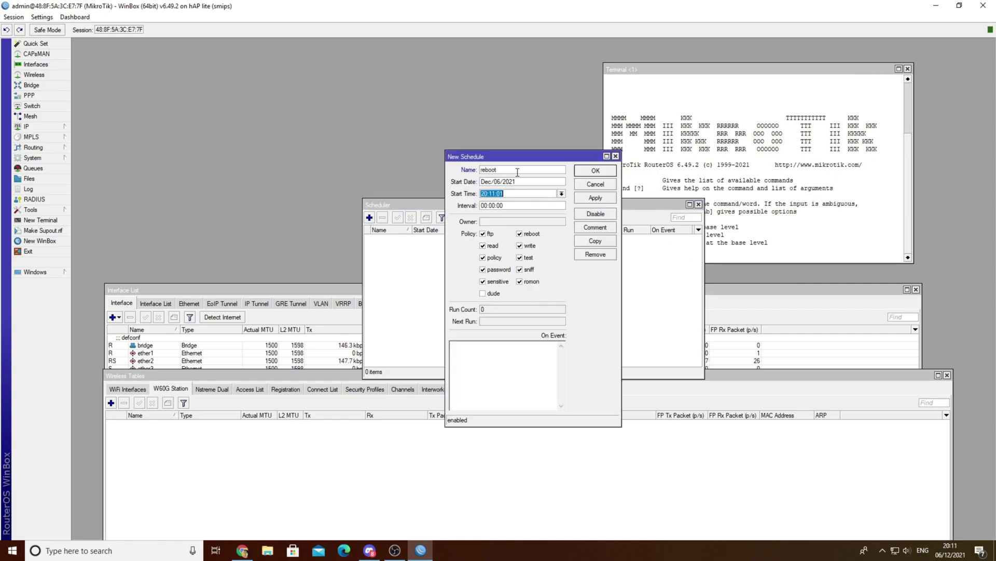
type("12:00:00")
key("Tab")
key("Right")
key("Left")
key("Left")
key("Home")
type("1d")
left_click(508, 358)
type("/system reboot")
left_click(596, 170)
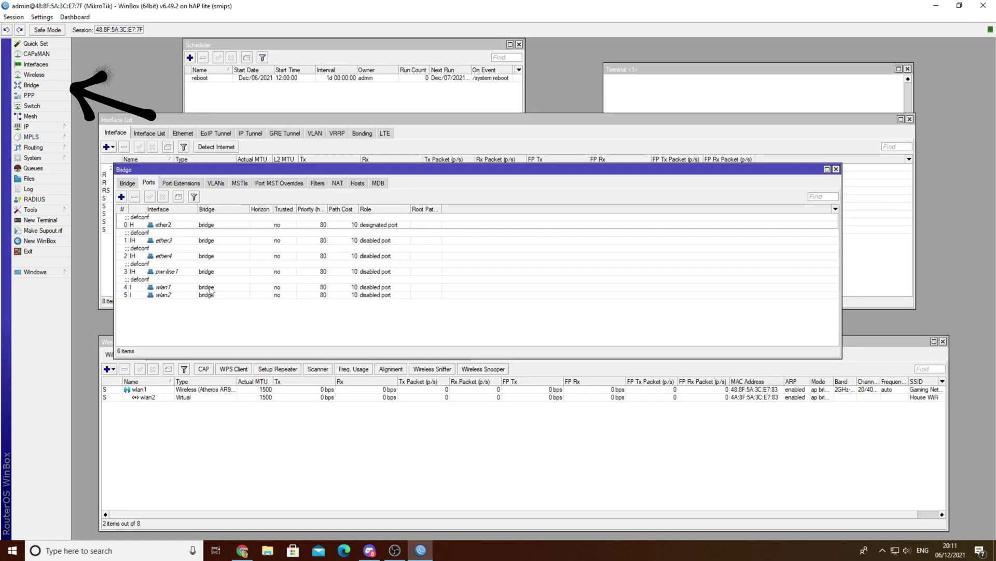
Inspect the context options of the wlan1 and wlan2 bridge ports.
right_click(166, 289)
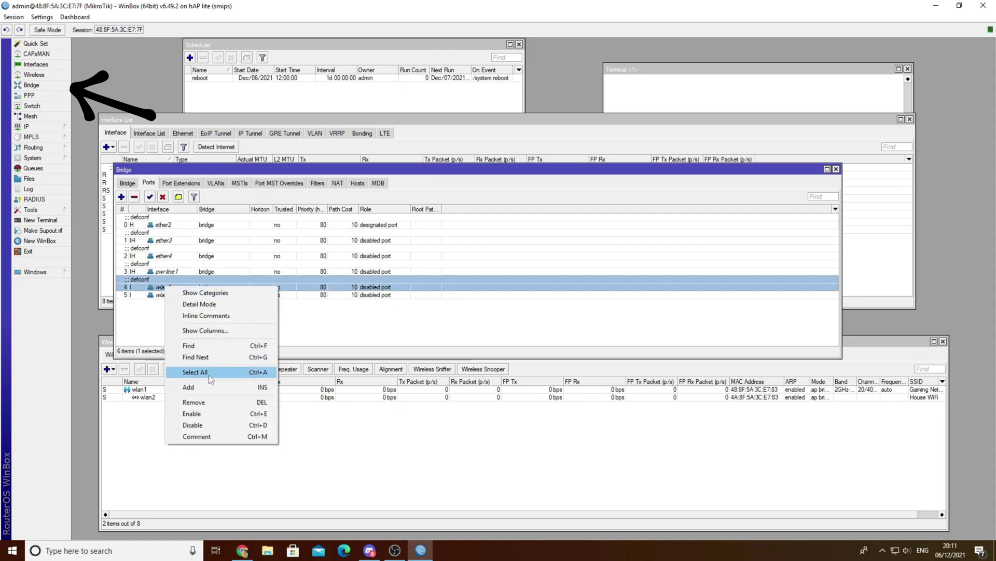
left_click(192, 414)
left_click(173, 296)
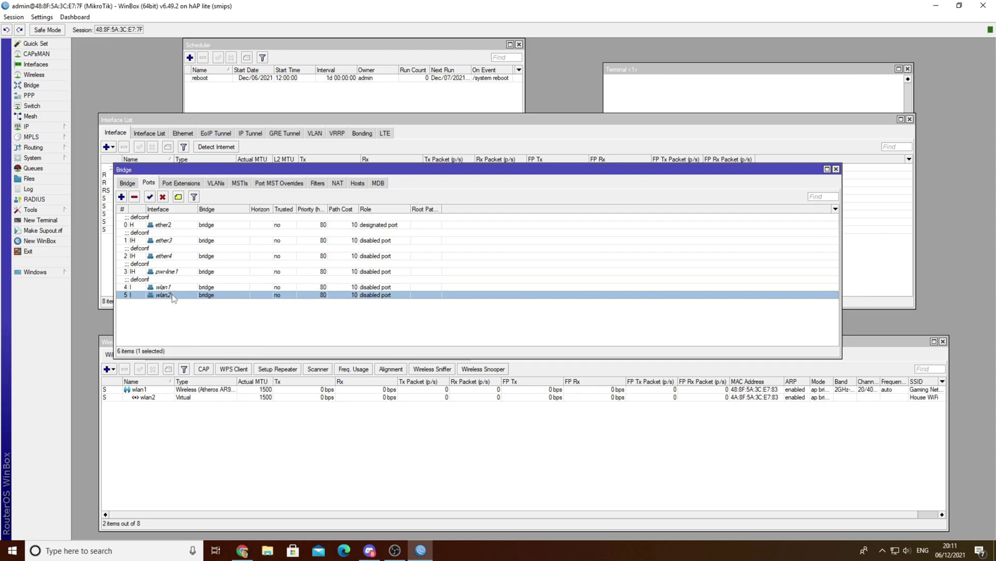
right_click(173, 296)
left_click(197, 422)
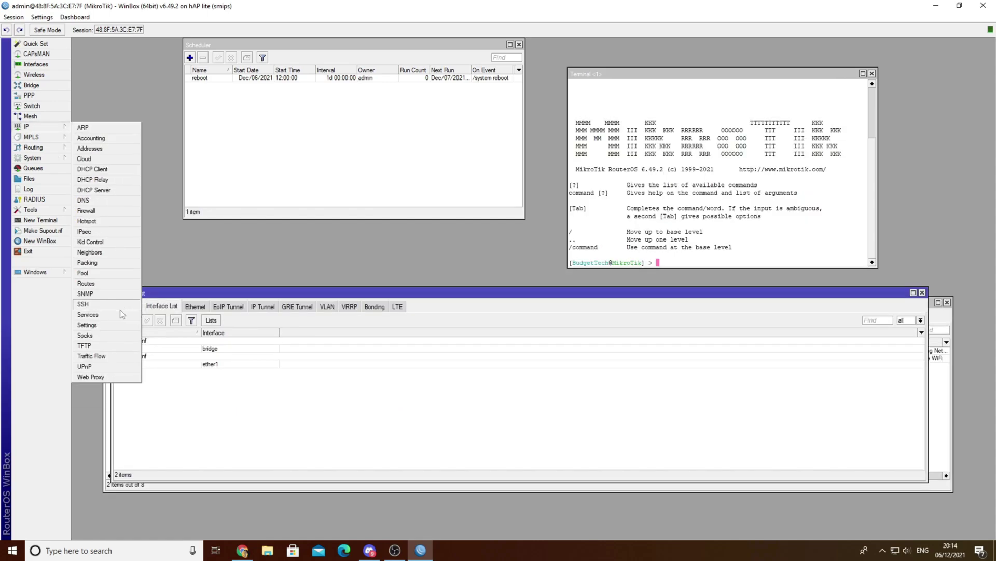
Disable the api, ftp, ssh, telnet and www IP services.
left_click(122, 314)
left_click(440, 238)
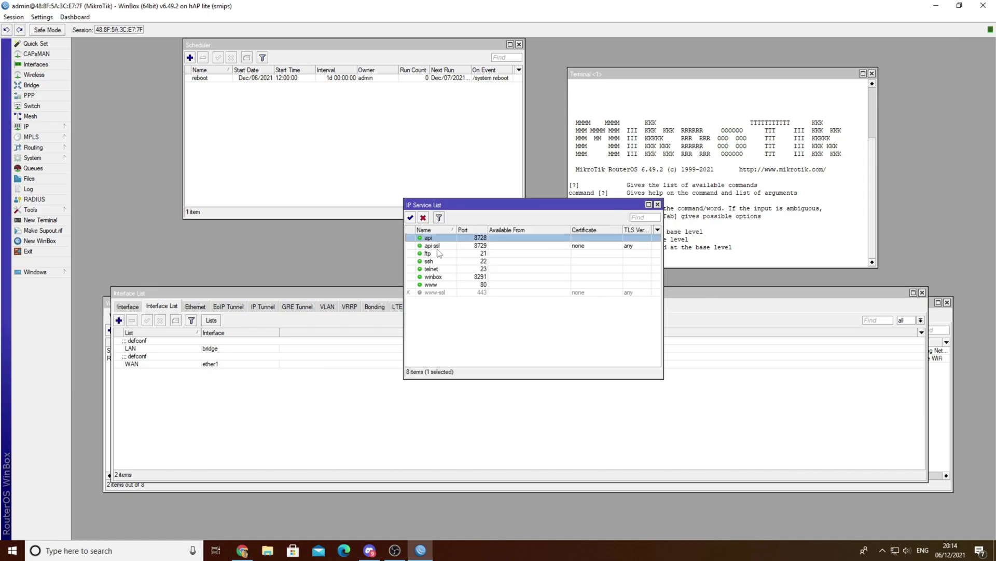
left_click_drag(436, 245, 435, 270)
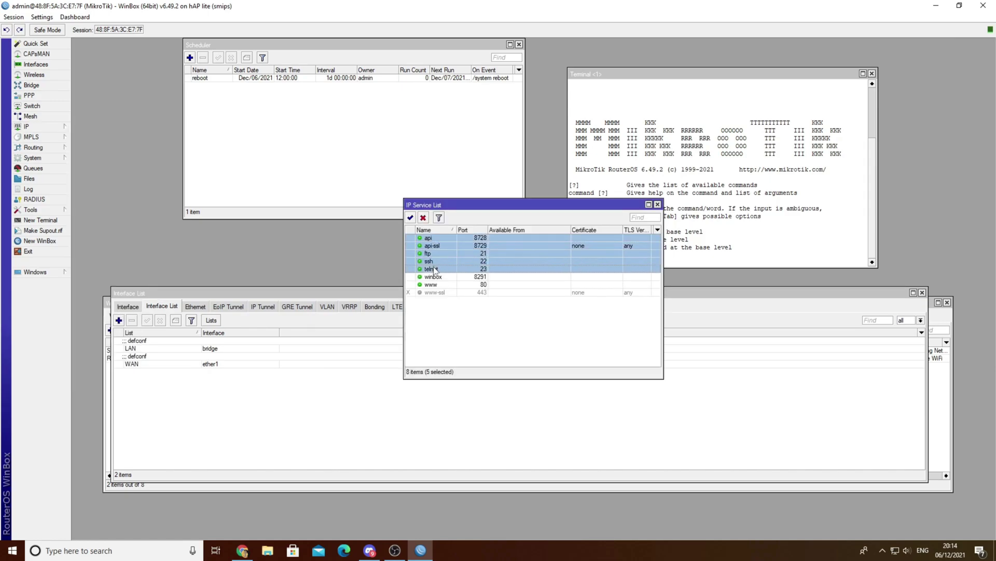
left_click(431, 285, "ctrl")
left_click(424, 218)
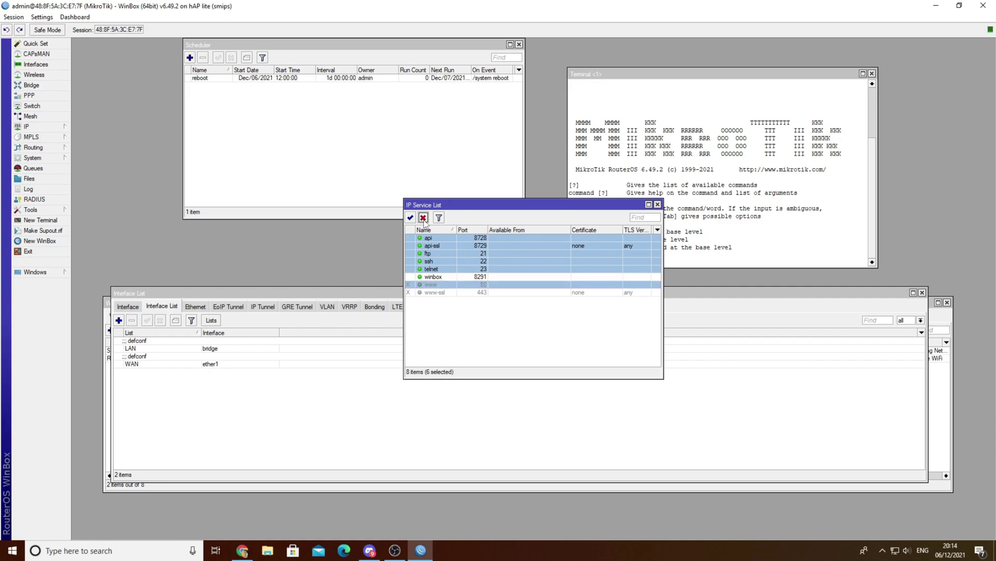
Clear the winbox service's 0.0.0.0/0 Available From restriction, then close the router session.
left_click(456, 279)
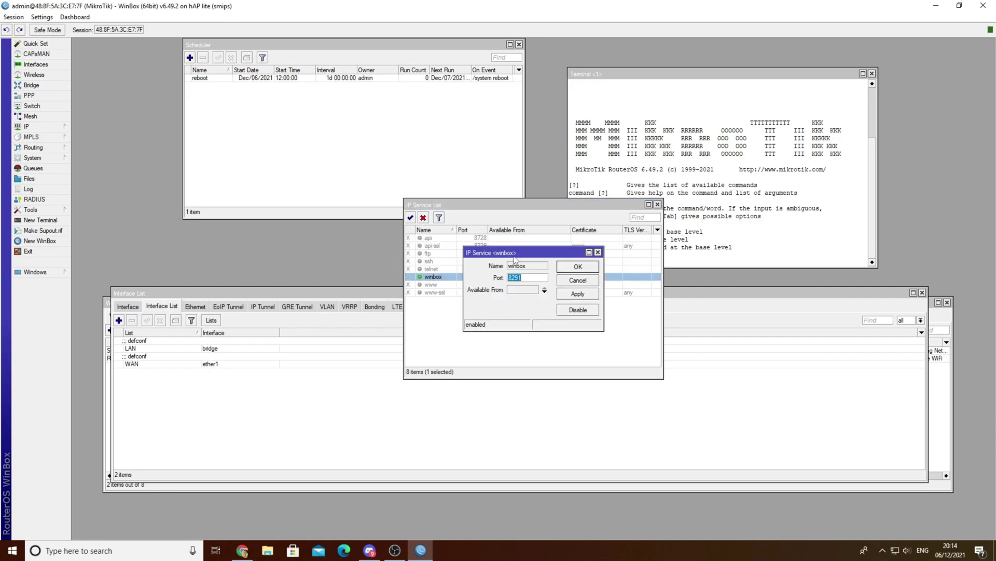
left_click(520, 291)
left_click(613, 287)
left_click(616, 289)
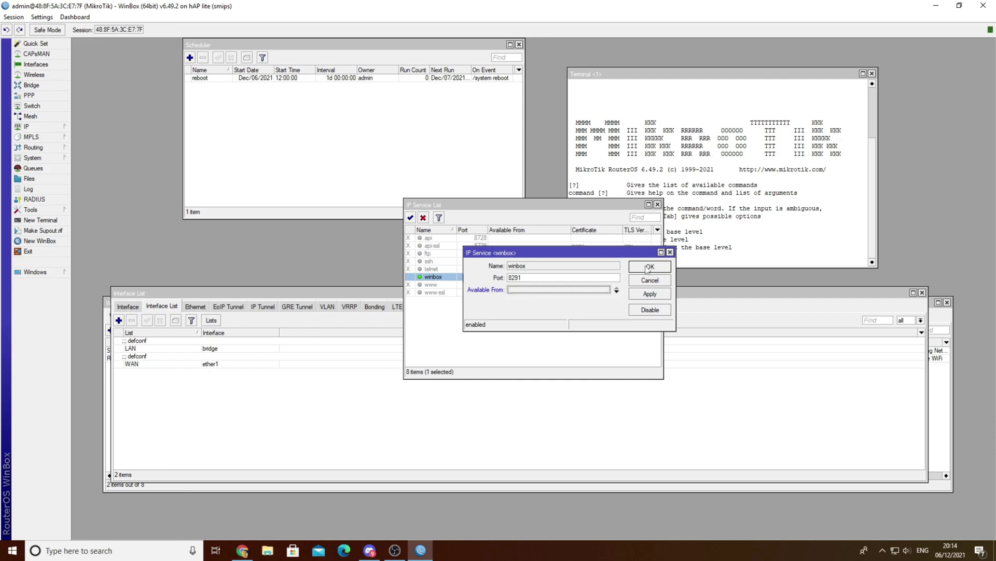
left_click(649, 266)
left_click_drag(476, 201, 370, 179)
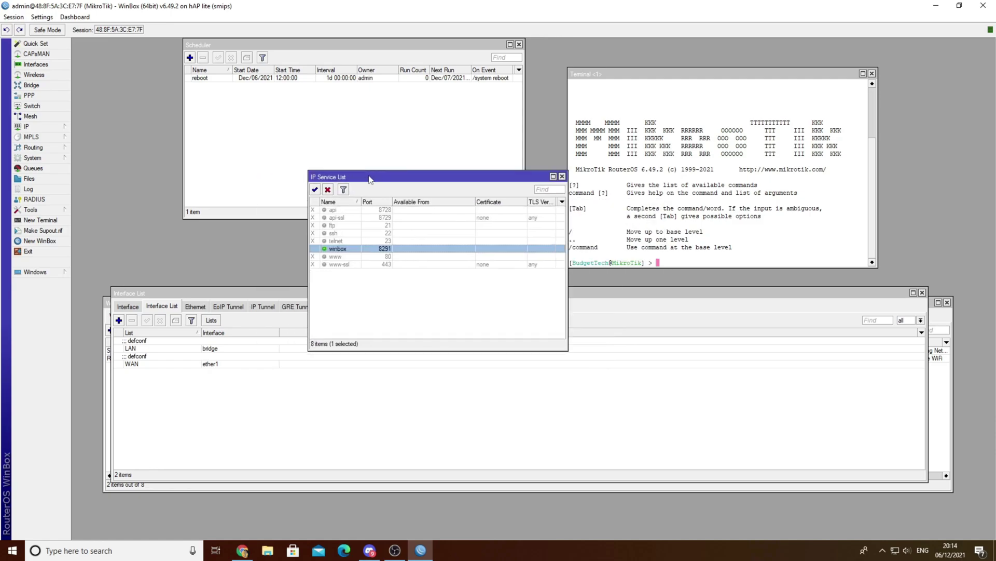
left_click(992, 6)
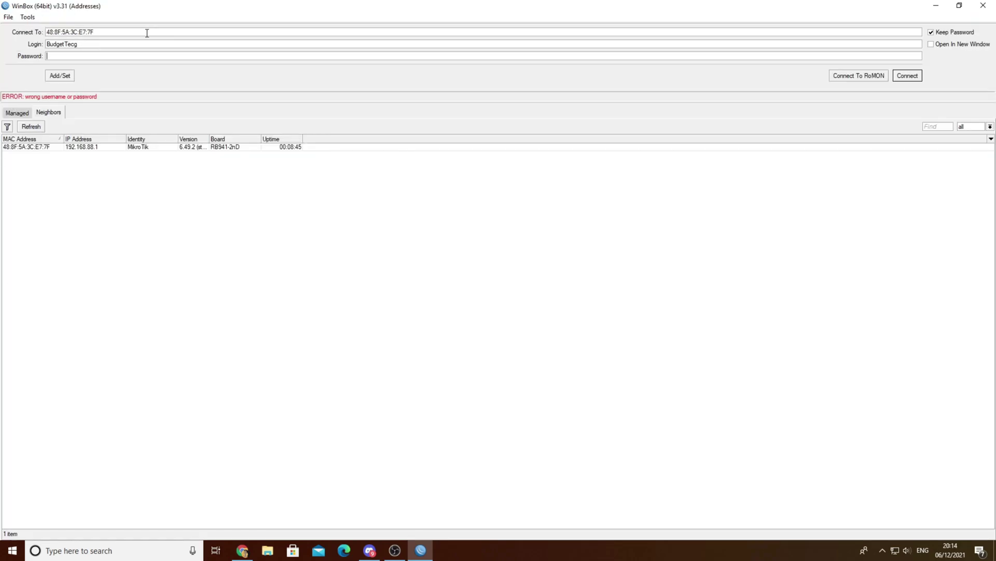
Log back into the hAP lite in WinBox with the new user's password.
type("*")
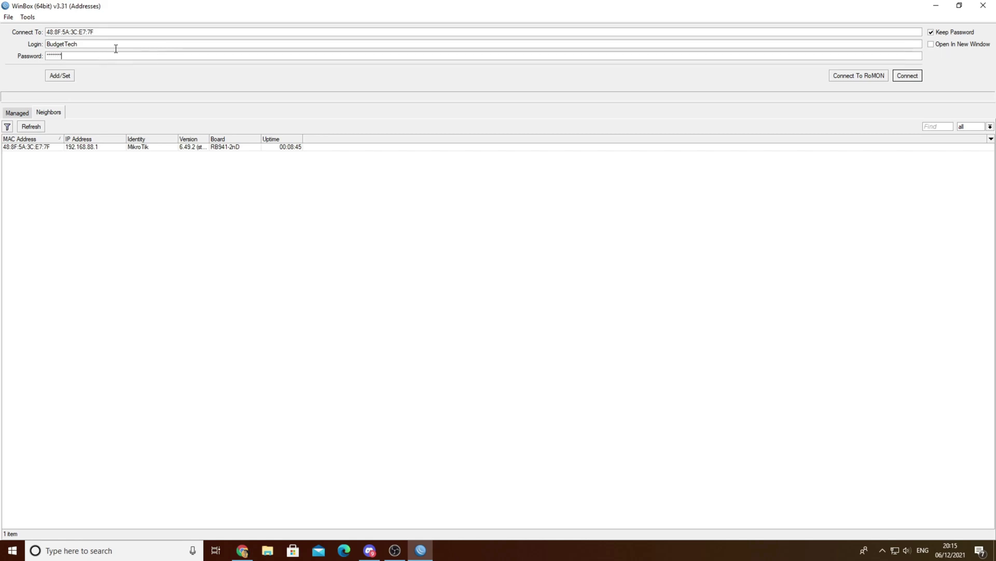
key("Return")
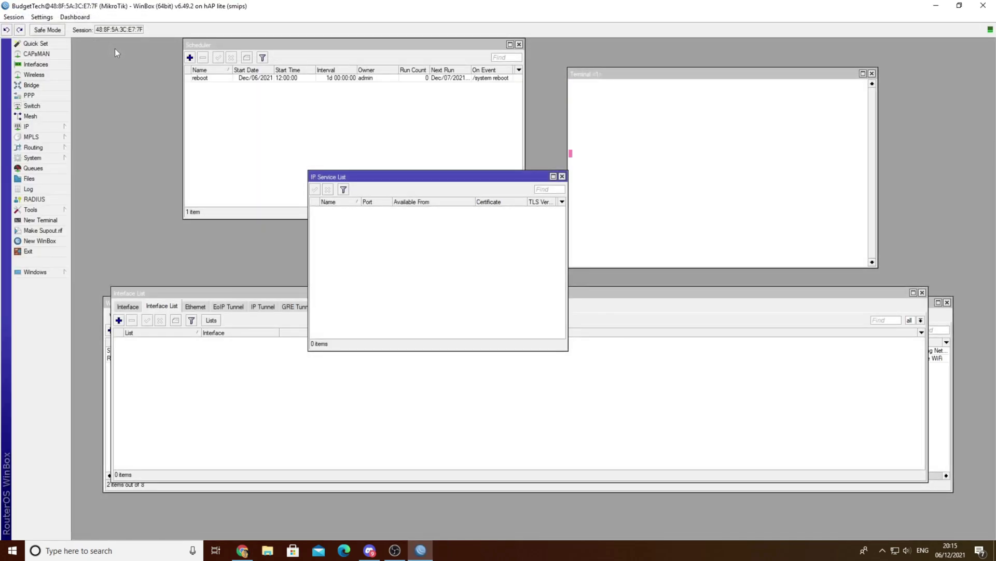
left_click(803, 249)
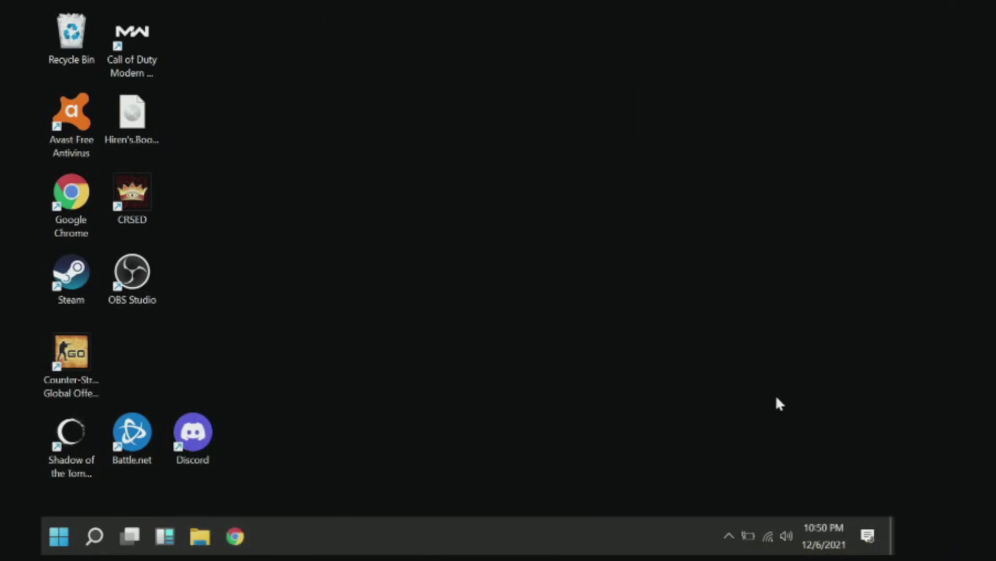
Connect the PC to the Gaming Network Wi-Fi with its security key, then launch Google Chrome.
left_click(767, 535)
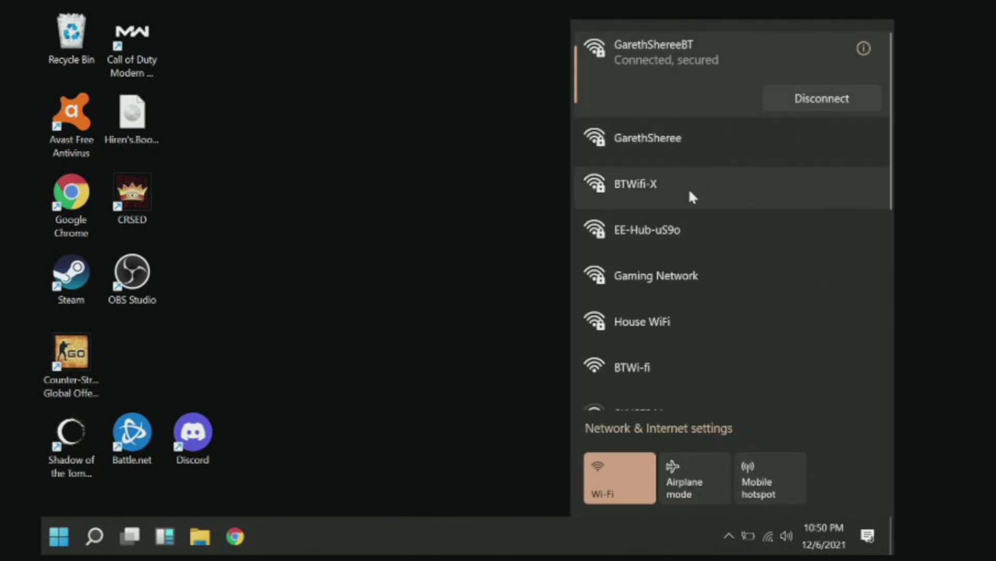
left_click(680, 275)
left_click(819, 305)
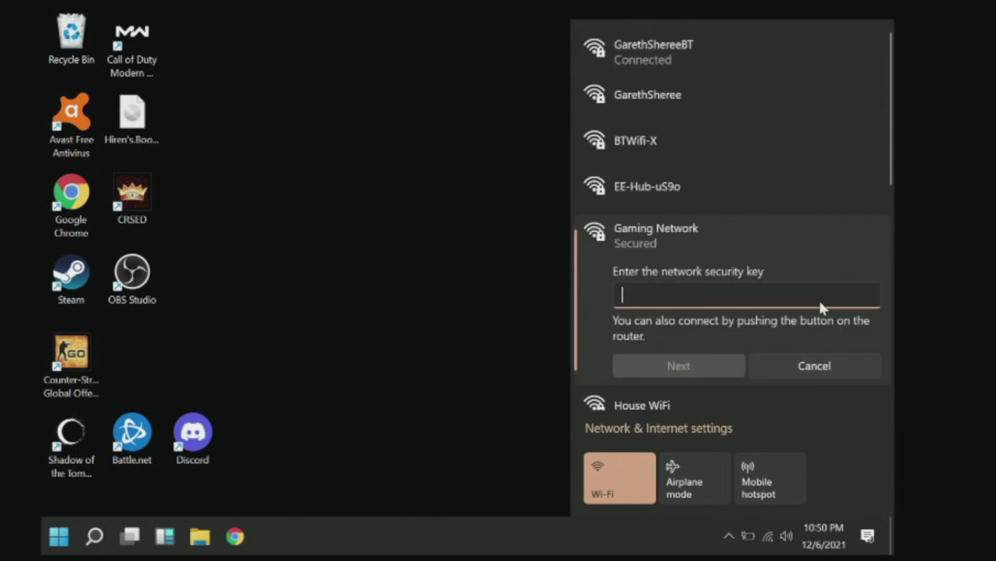
type("••••••••")
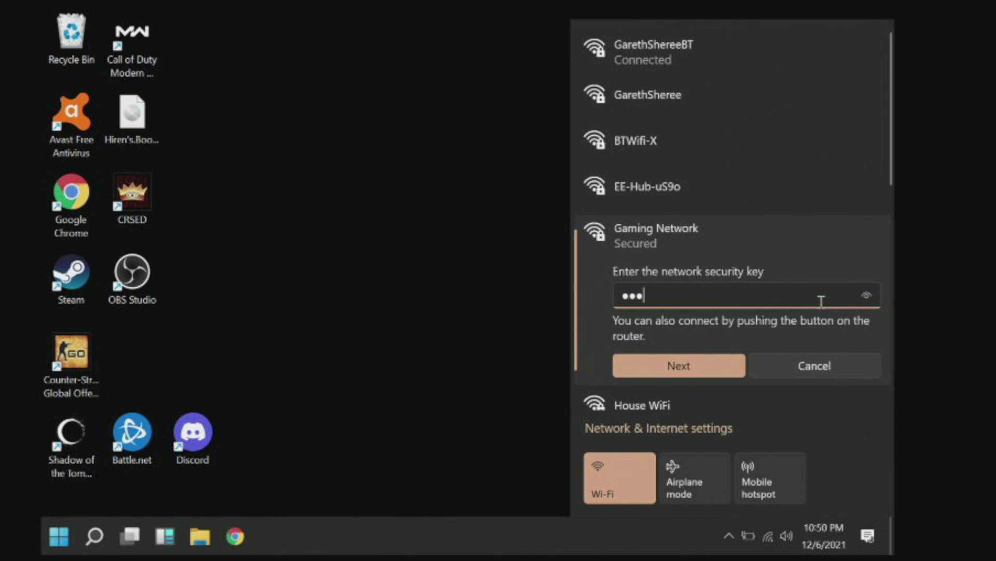
type("•")
type("23")
left_click(871, 299)
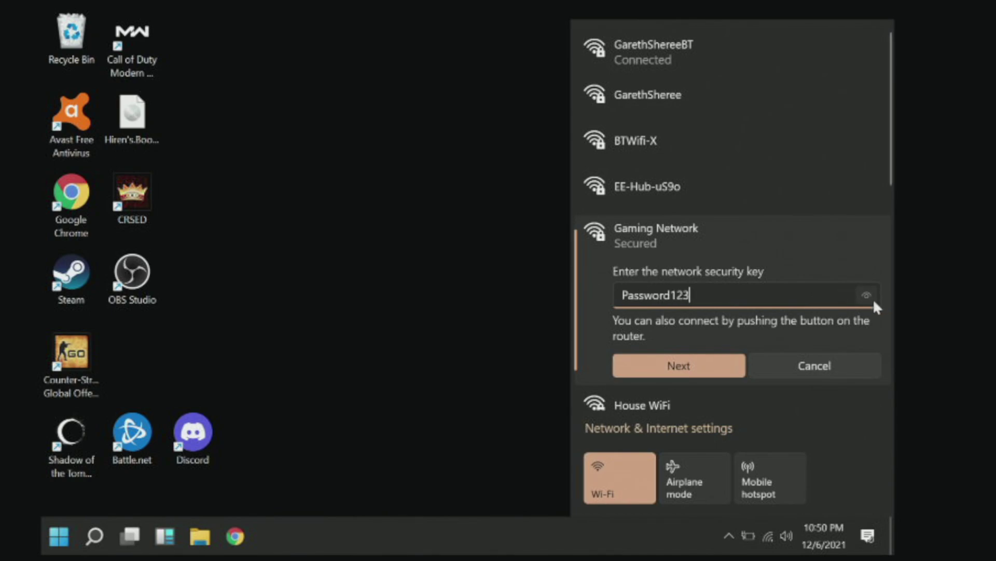
left_click(688, 364)
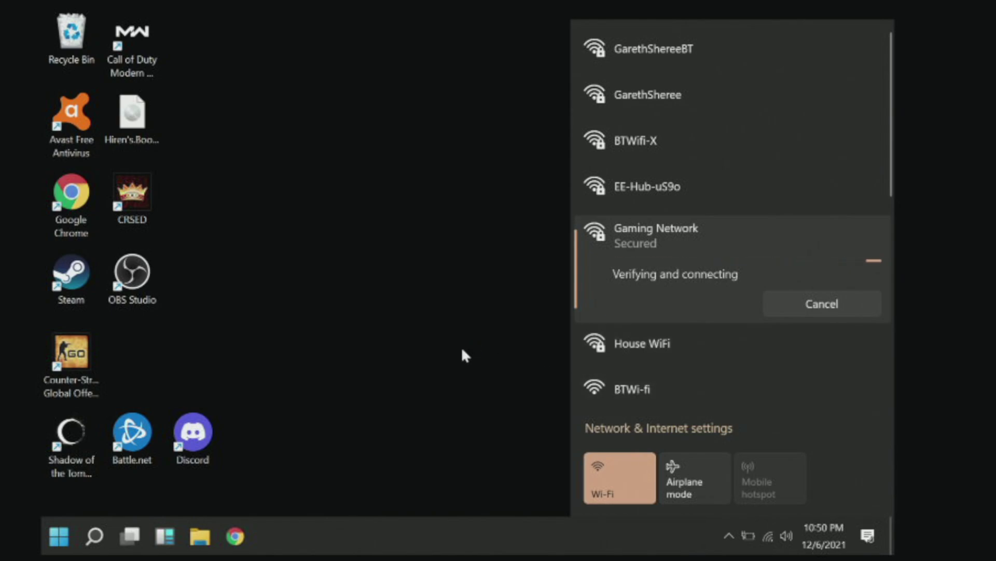
left_click(246, 516)
left_click(233, 536)
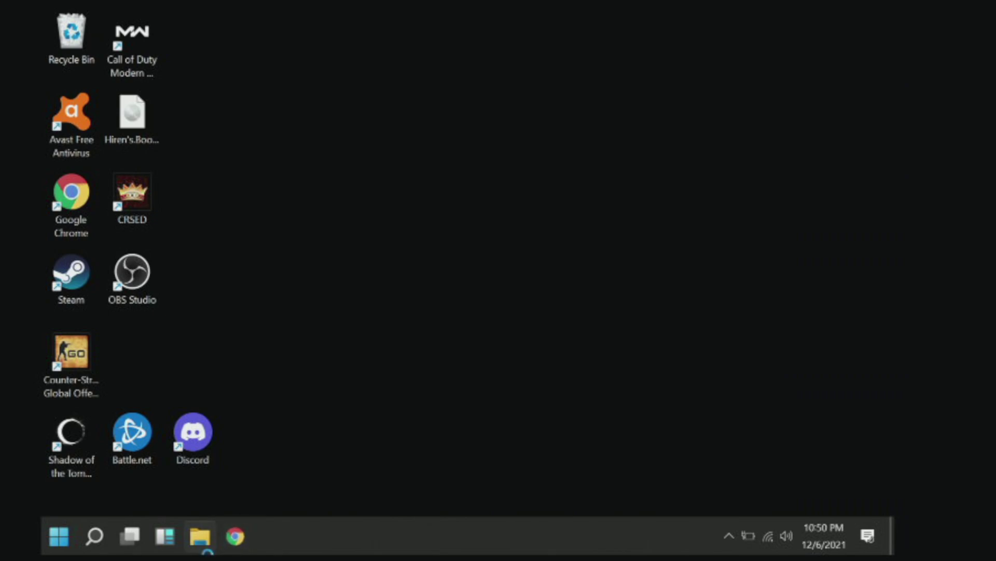
Search 'speed' in Chrome and run Google's speed test: 88.2 Mbps down, 36.0 Mbps up, 27 ms.
left_click(406, 51)
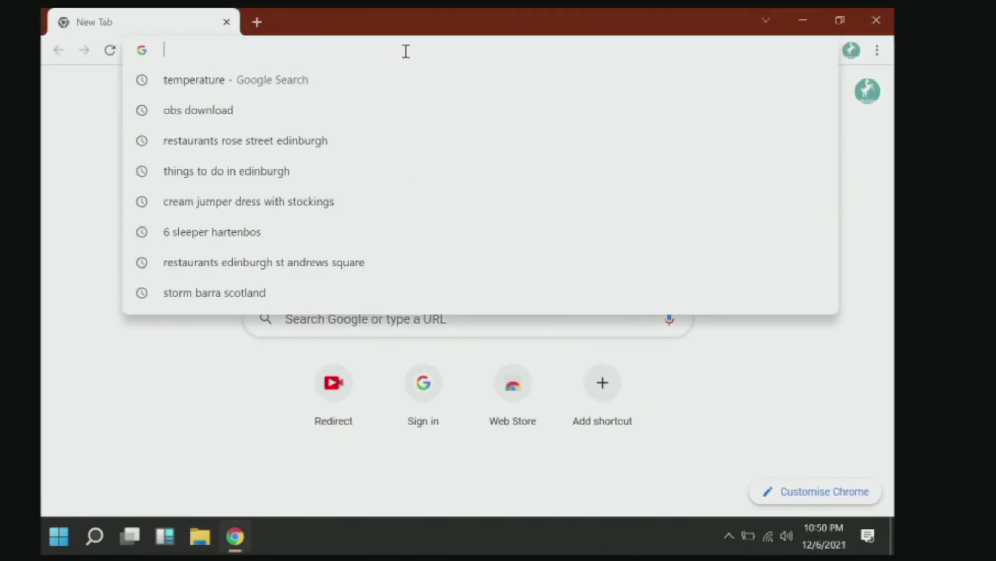
type("speed")
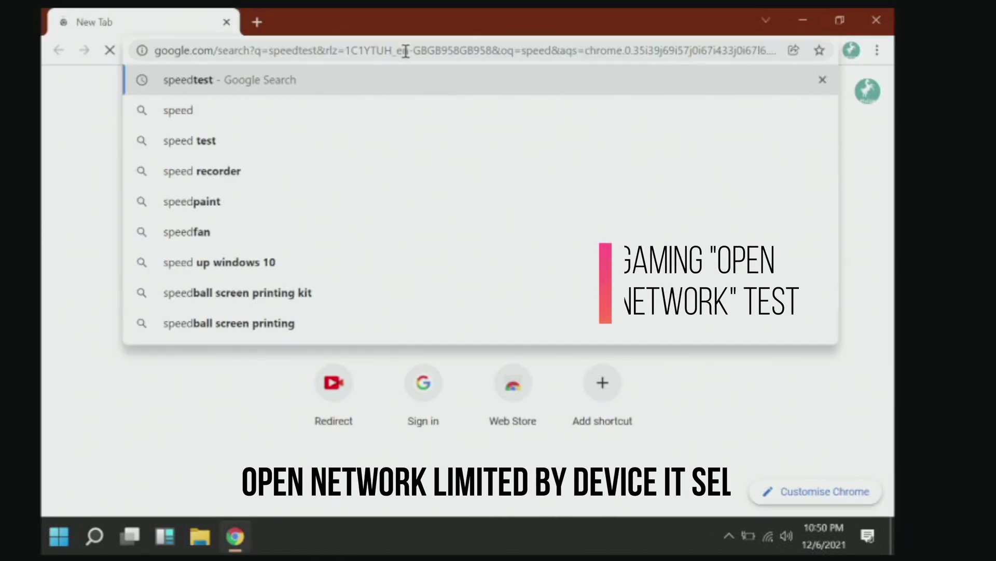
key("Return")
left_click(494, 418)
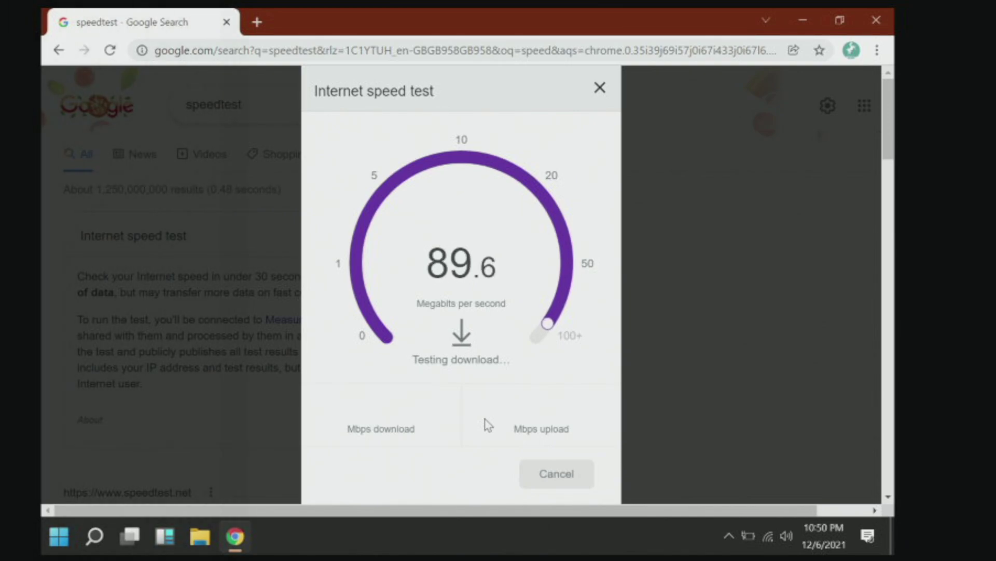
left_click(787, 535)
left_click(768, 538)
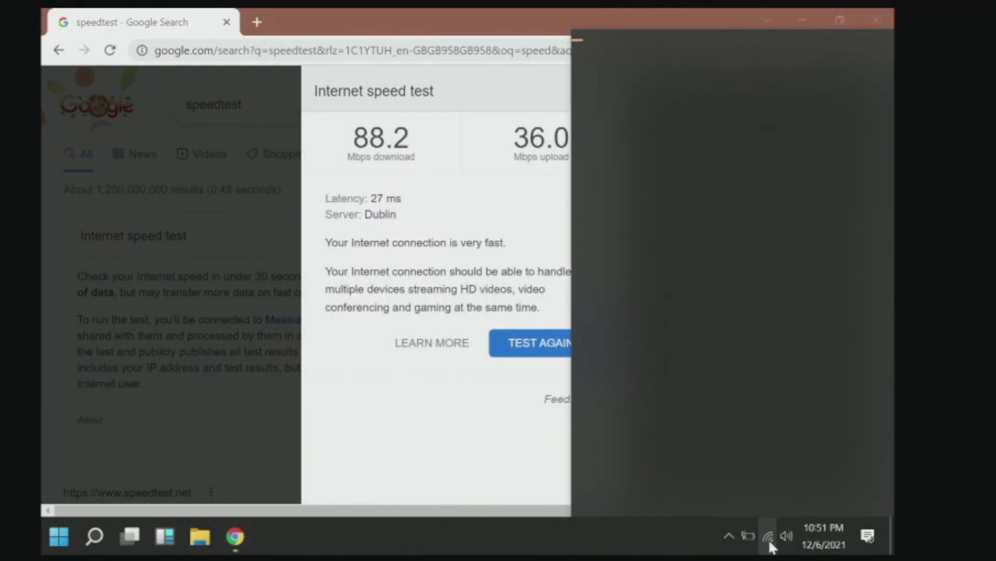
Join the House WiFi network with its security key and rerun the speed test, now about 2 Mbps down.
left_click(669, 145)
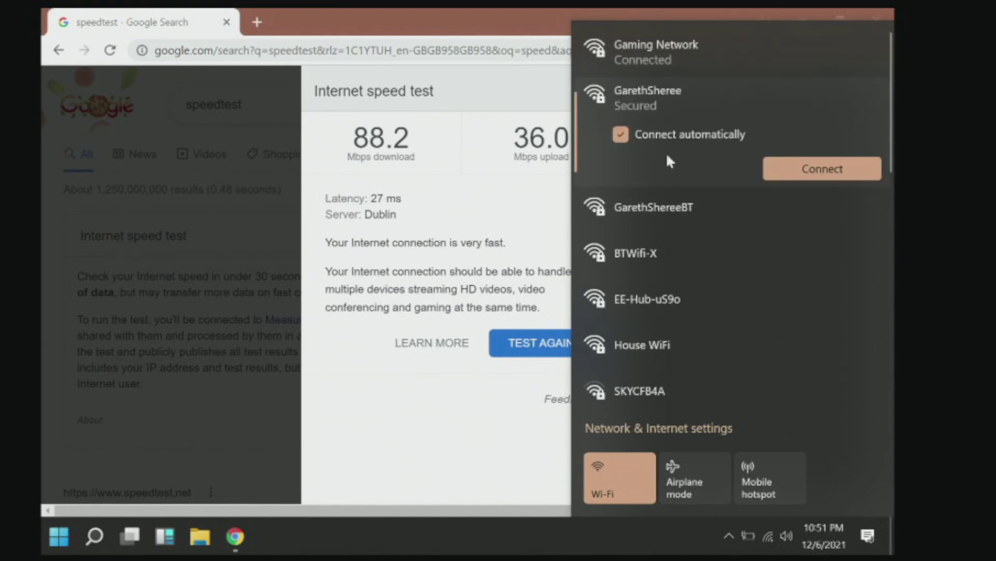
left_click(890, 244)
left_click_drag(893, 258, 894, 78)
scroll(727, 218, "down", 3)
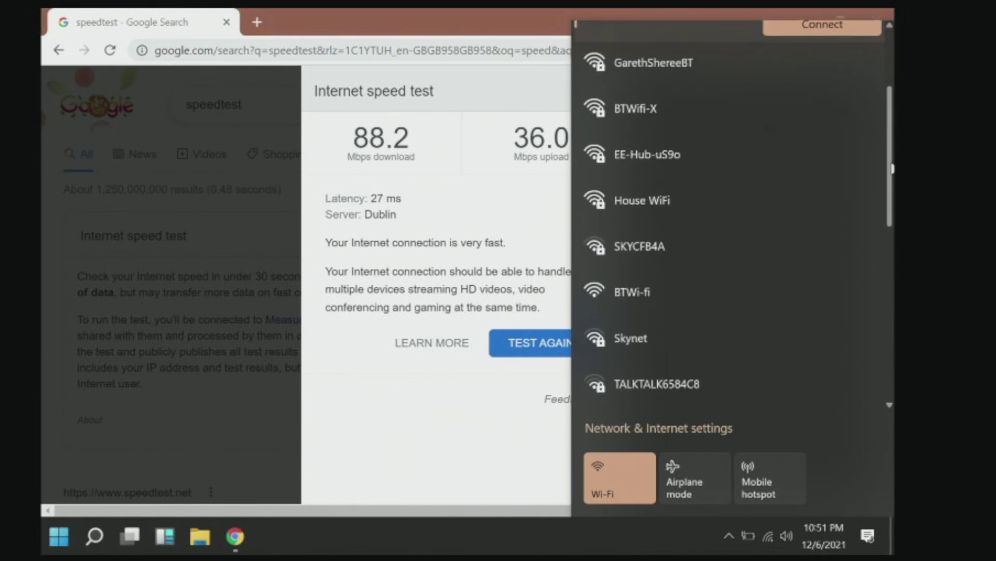
left_click(687, 173)
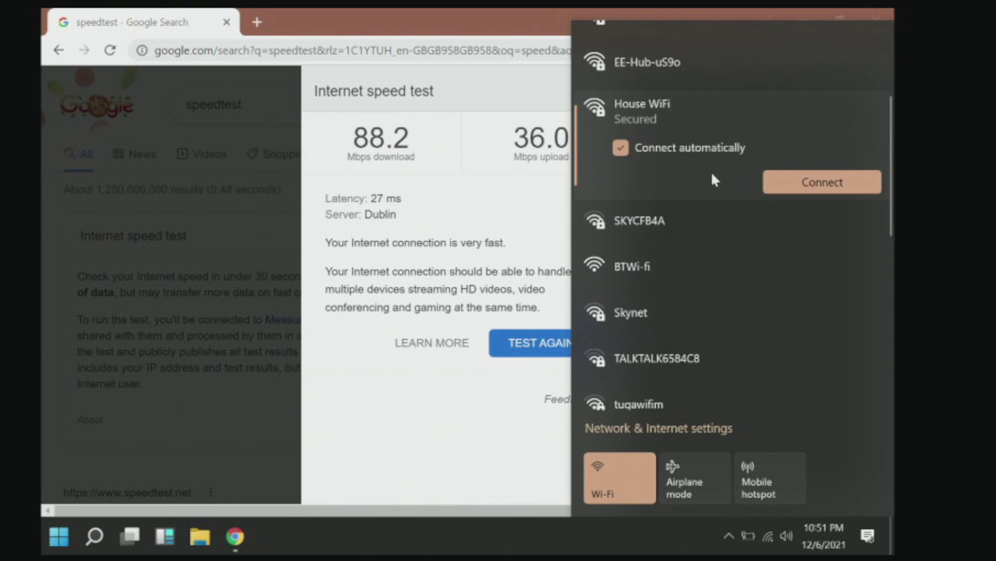
left_click(805, 183)
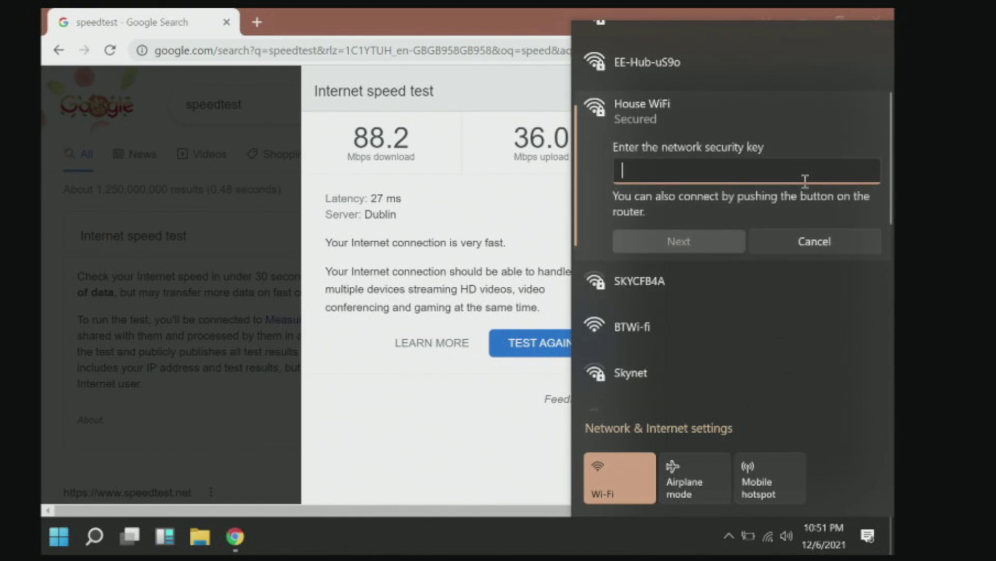
type("***")
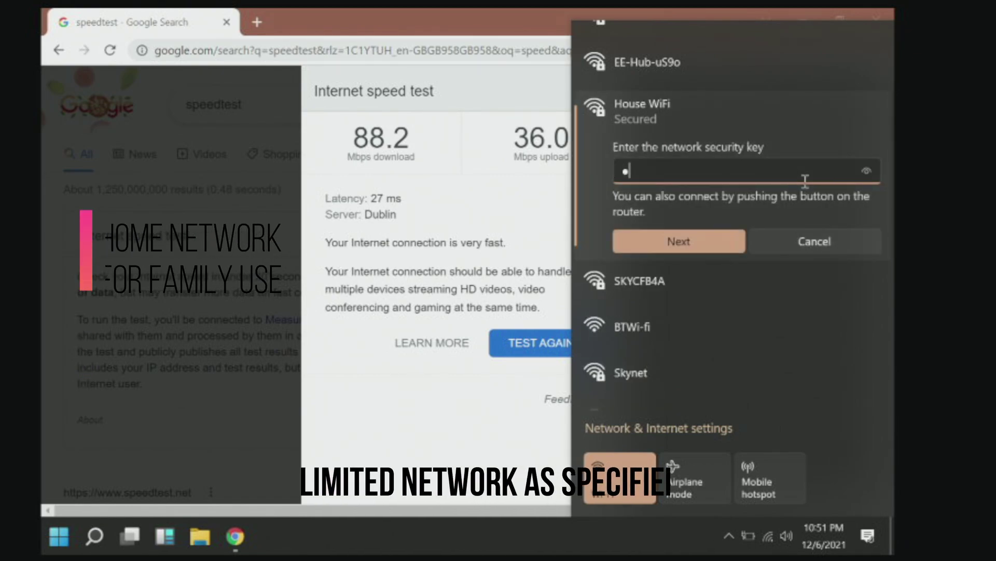
type("********")
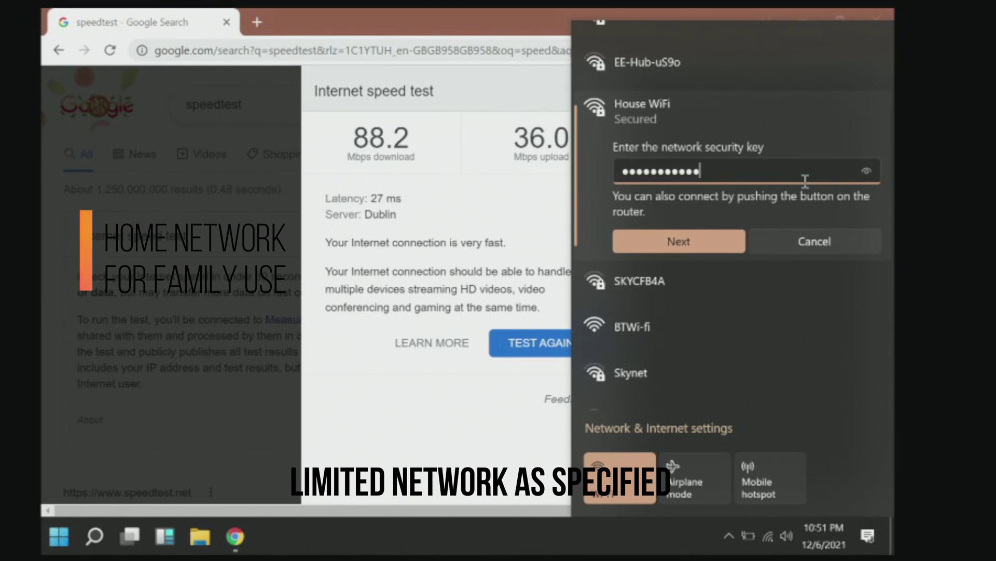
left_click_drag(864, 173, 864, 173)
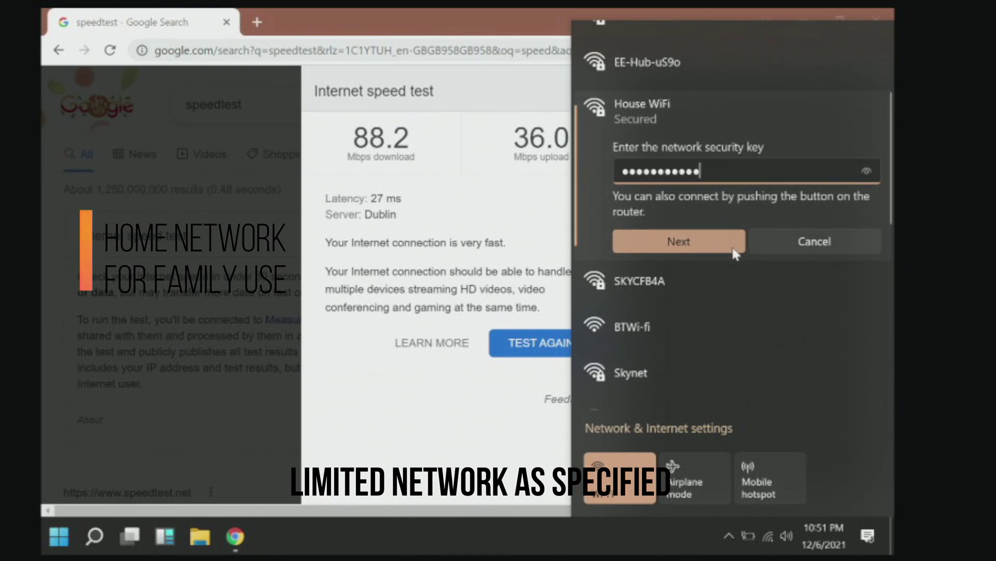
left_click(727, 242)
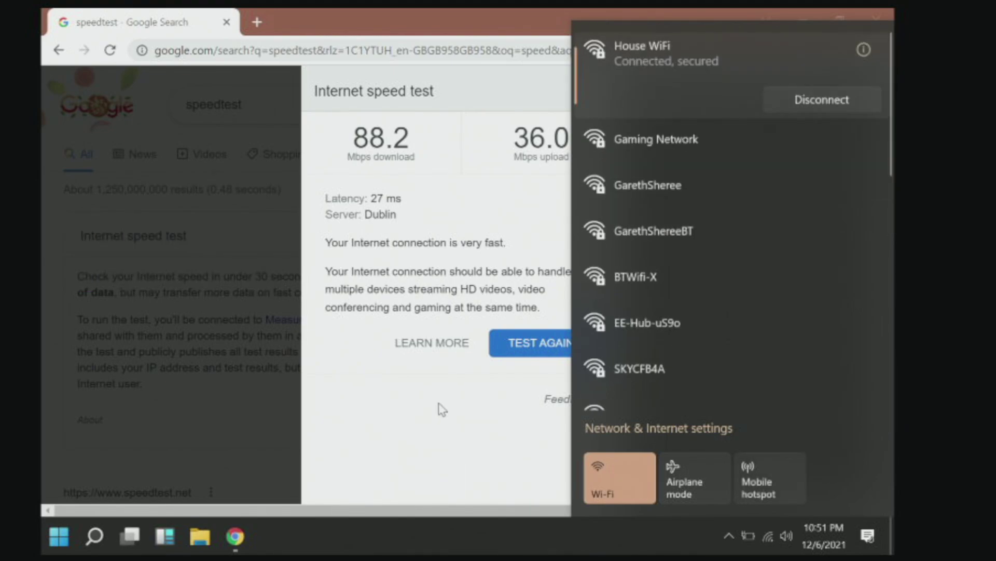
left_click(441, 410)
left_click(540, 346)
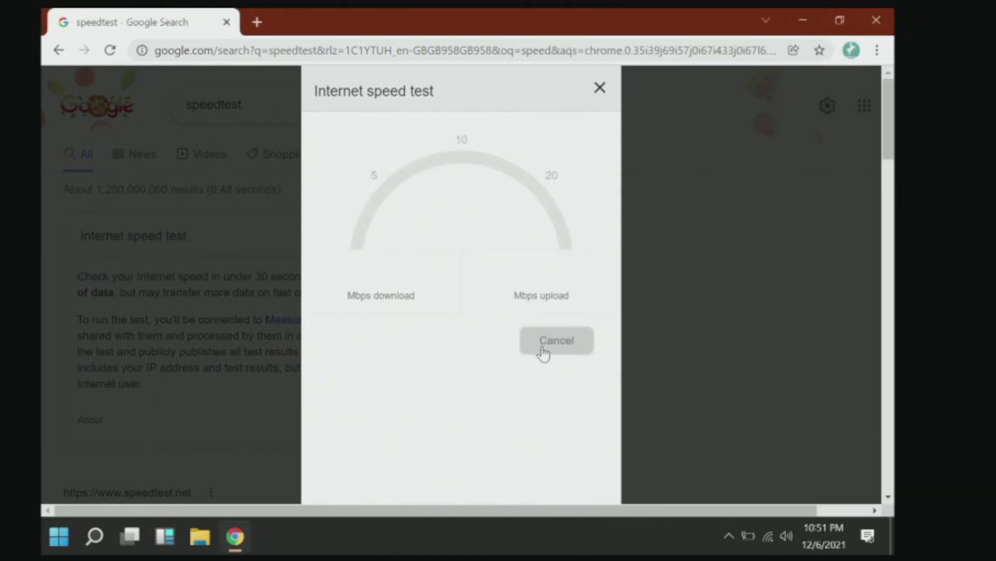